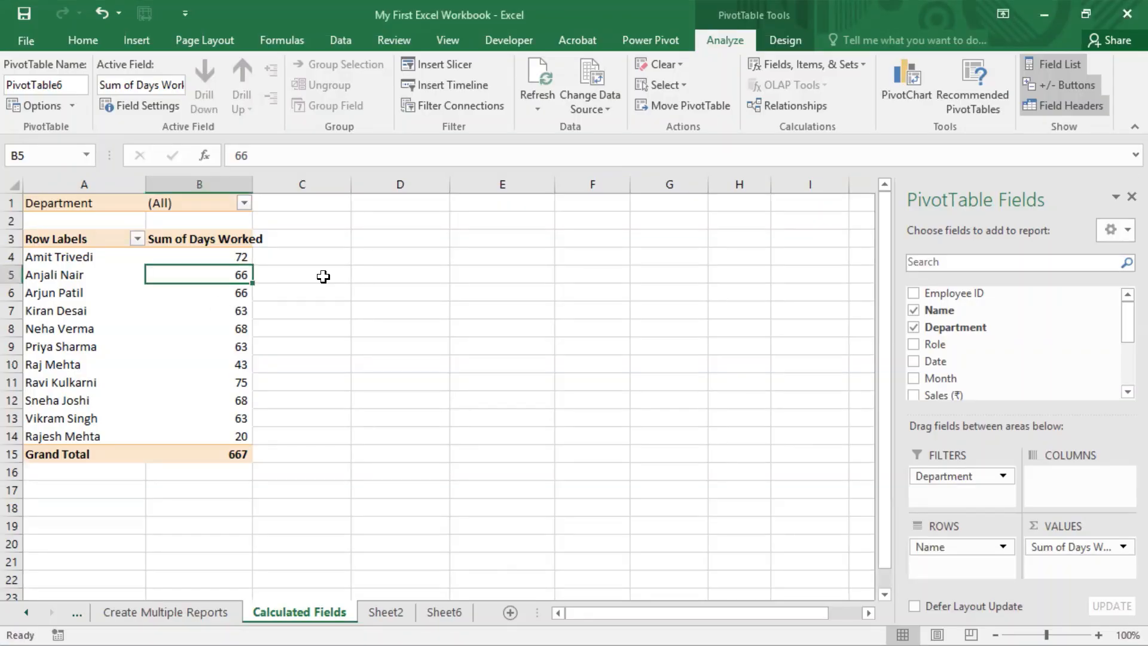
Scroll the PivotTable Fields list down until Leave Days is in view
scroll(1007, 323, down, 4)
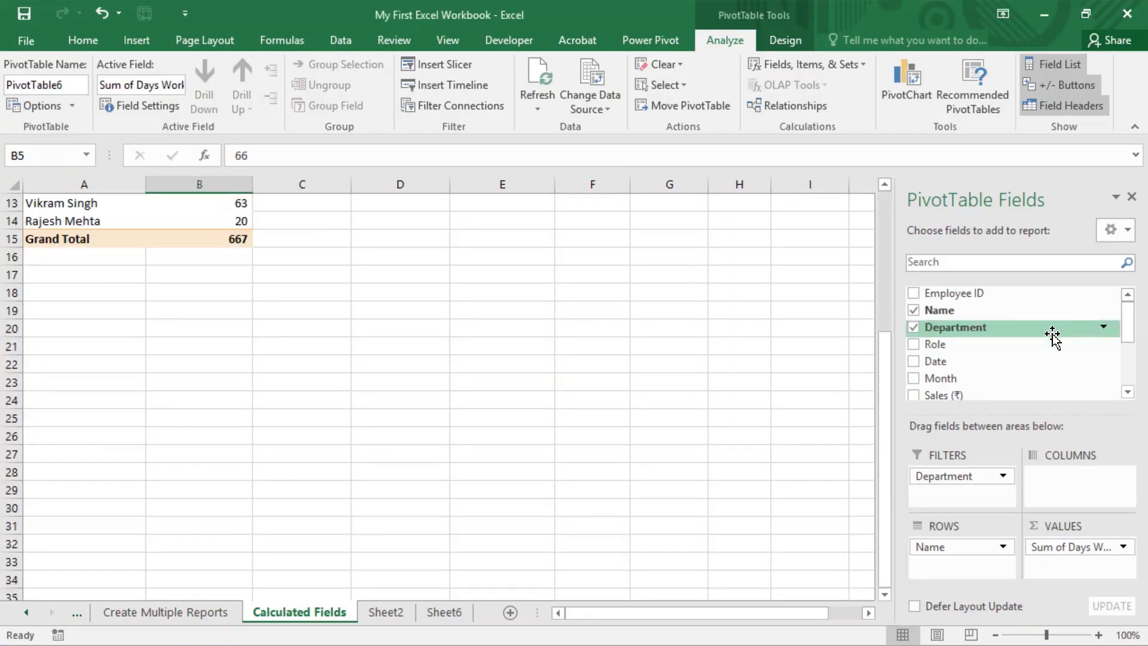
scroll(582, 330, up, 4)
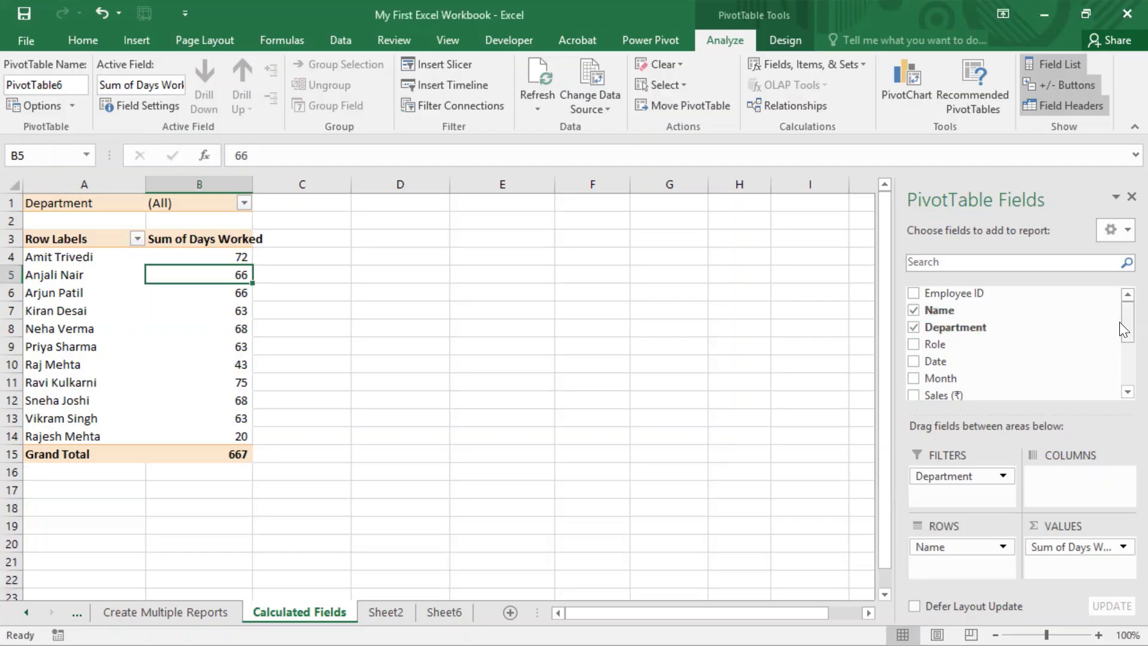
scroll(1124, 365, down, 3)
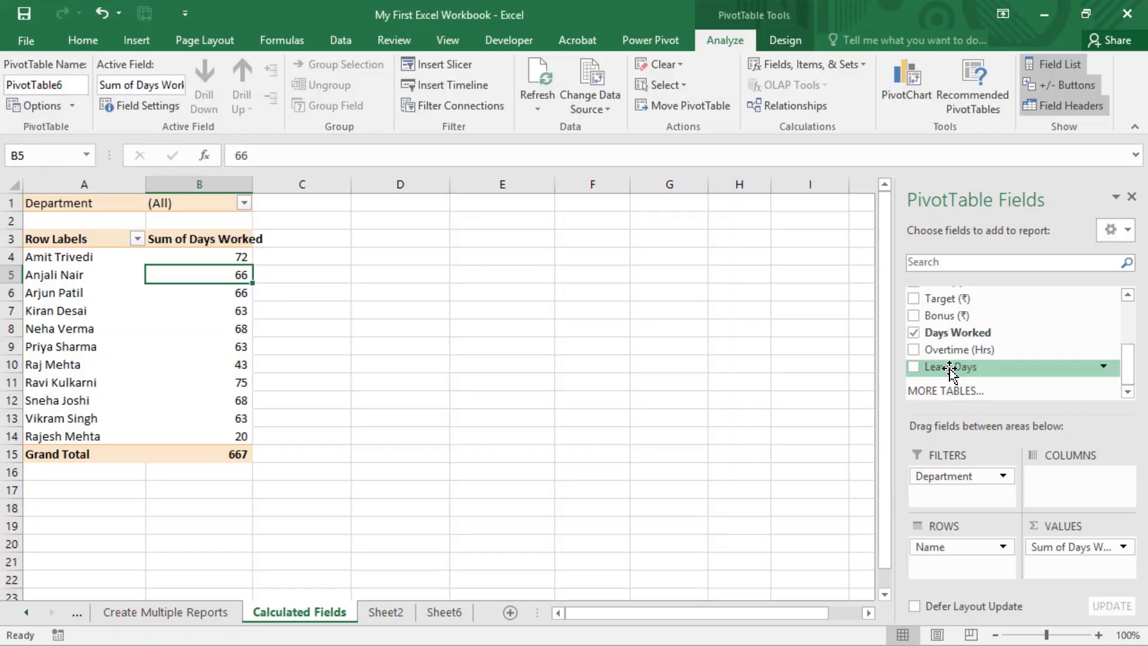
Add Leave Days to Values for a Sum of Leave Days column, then check the employee rows
drag(951, 368, 1099, 567)
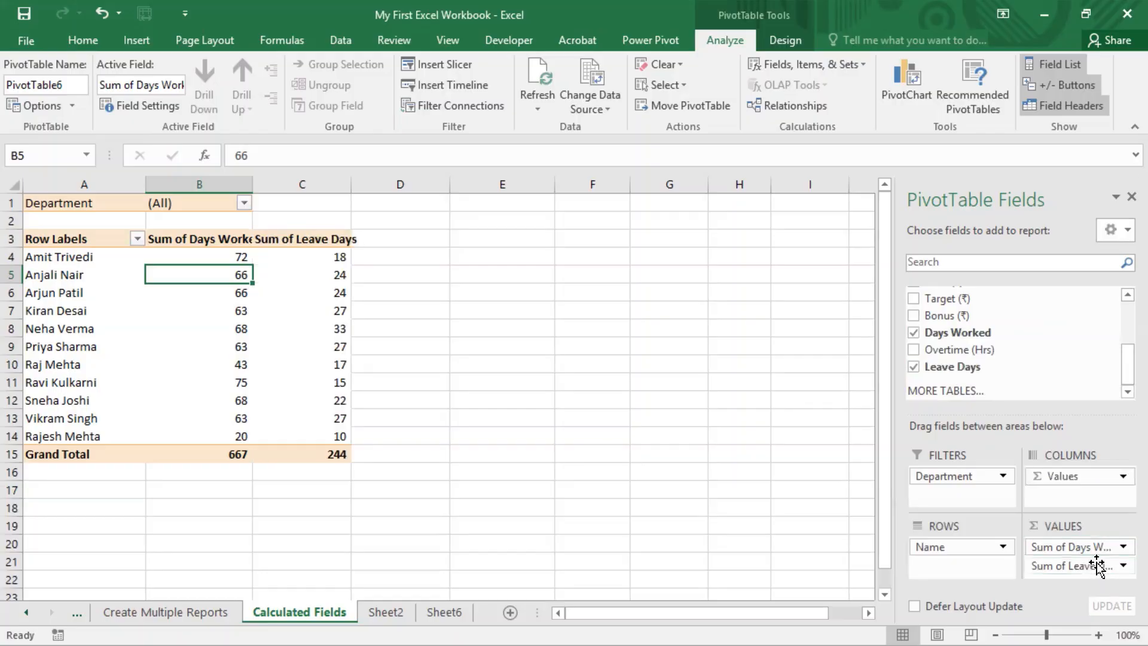
click(237, 257)
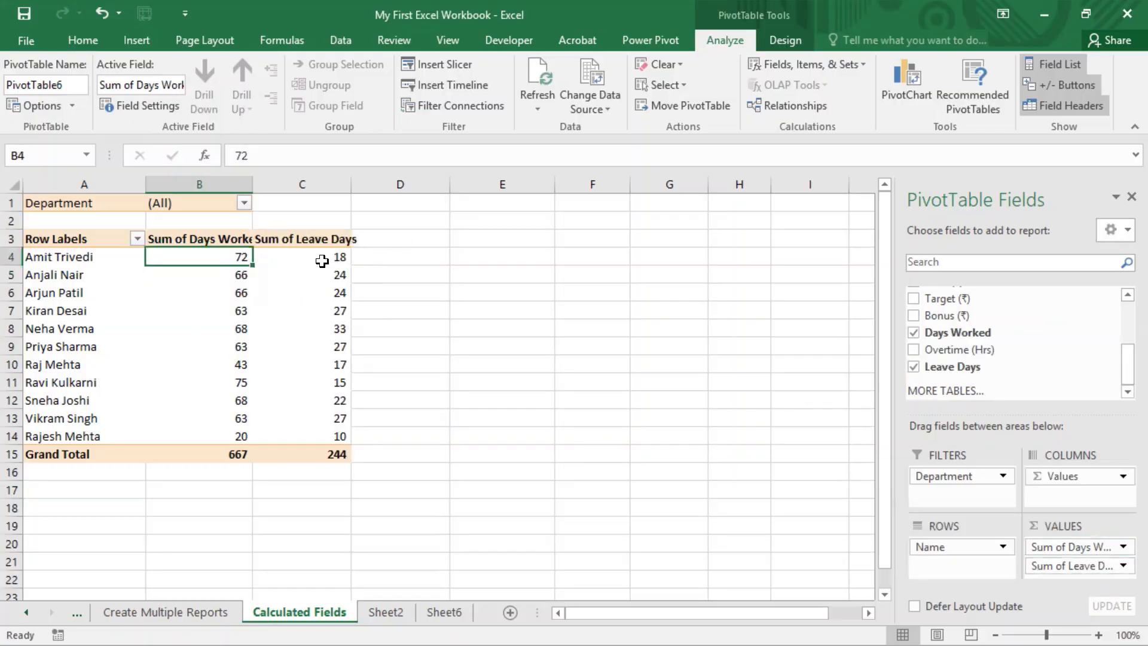
click(322, 262)
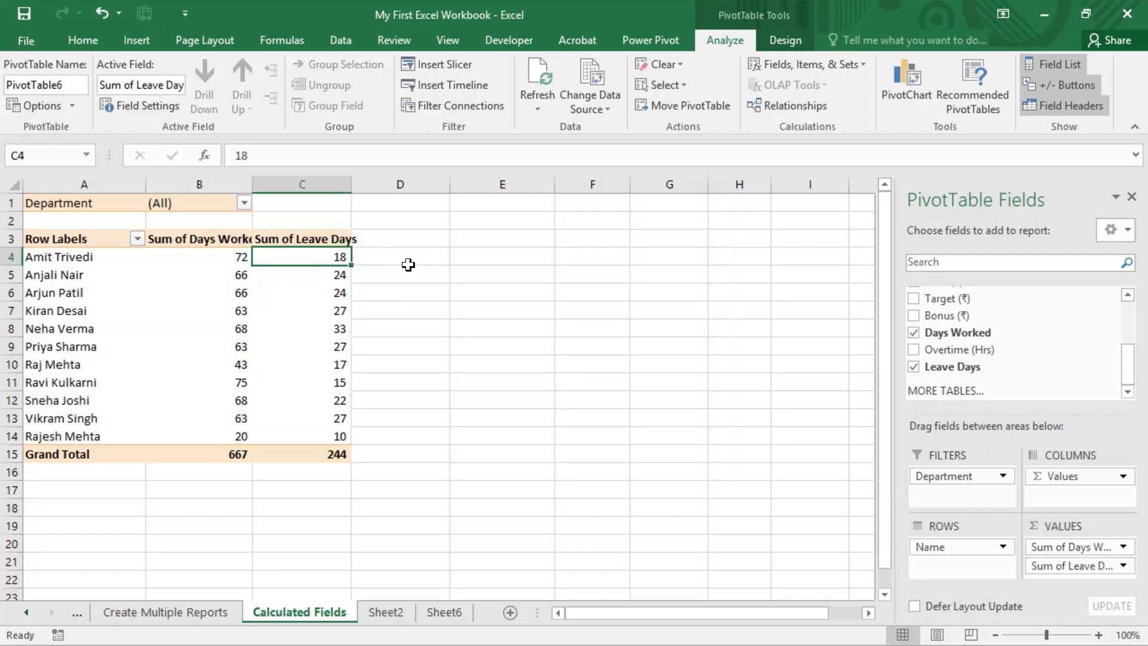
drag(77, 258, 72, 382)
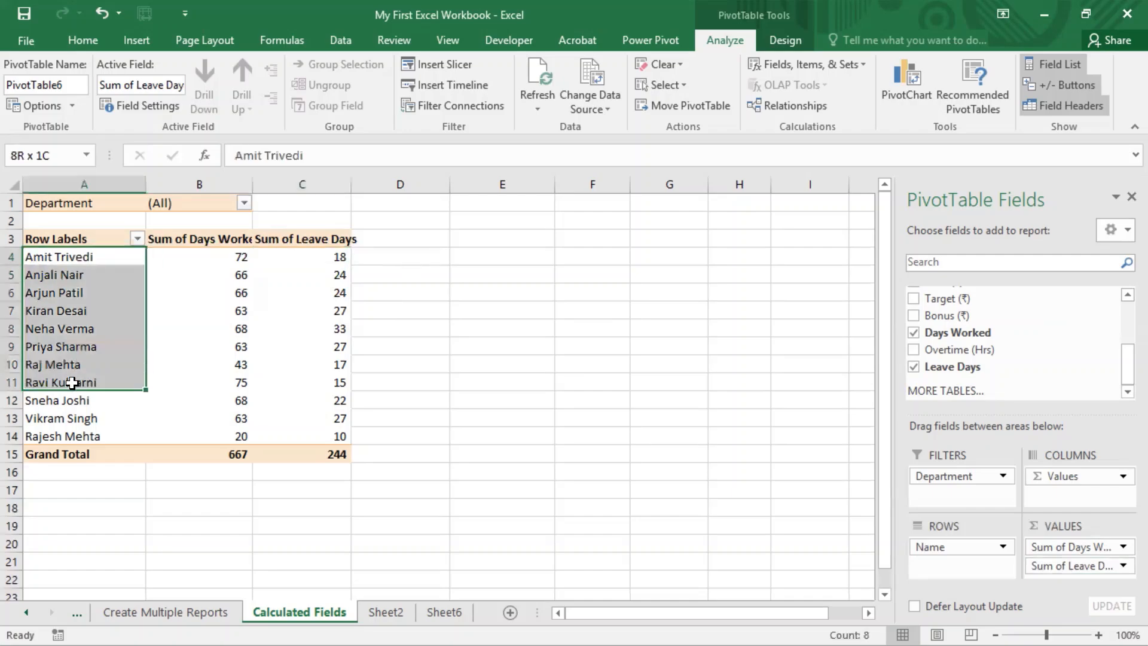
click(402, 243)
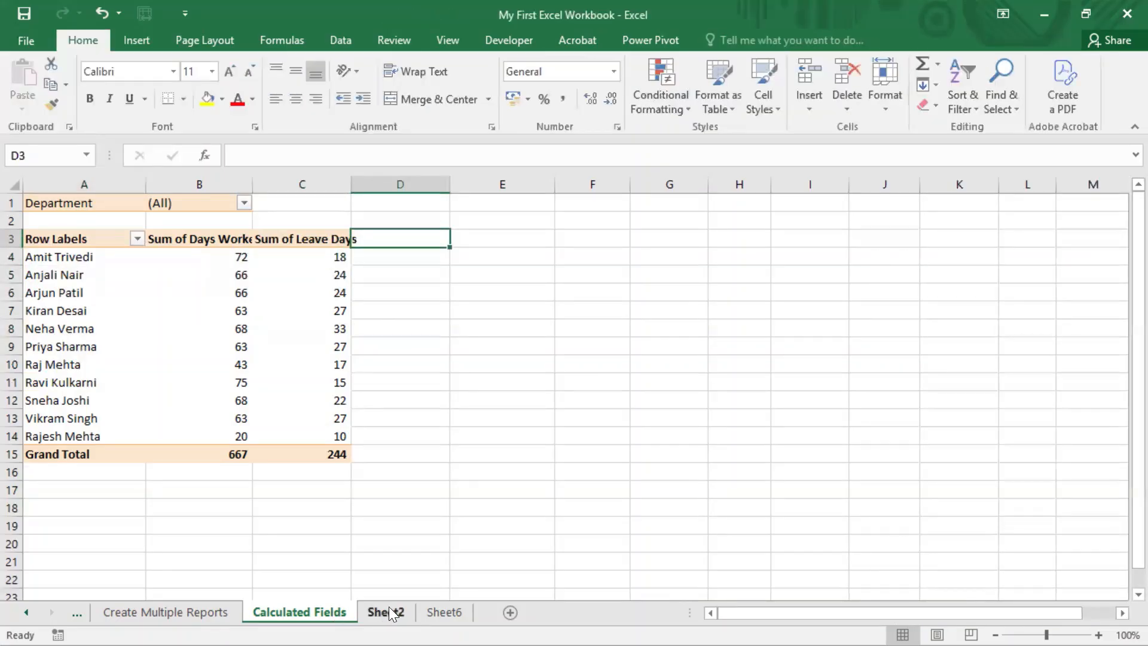
click(323, 254)
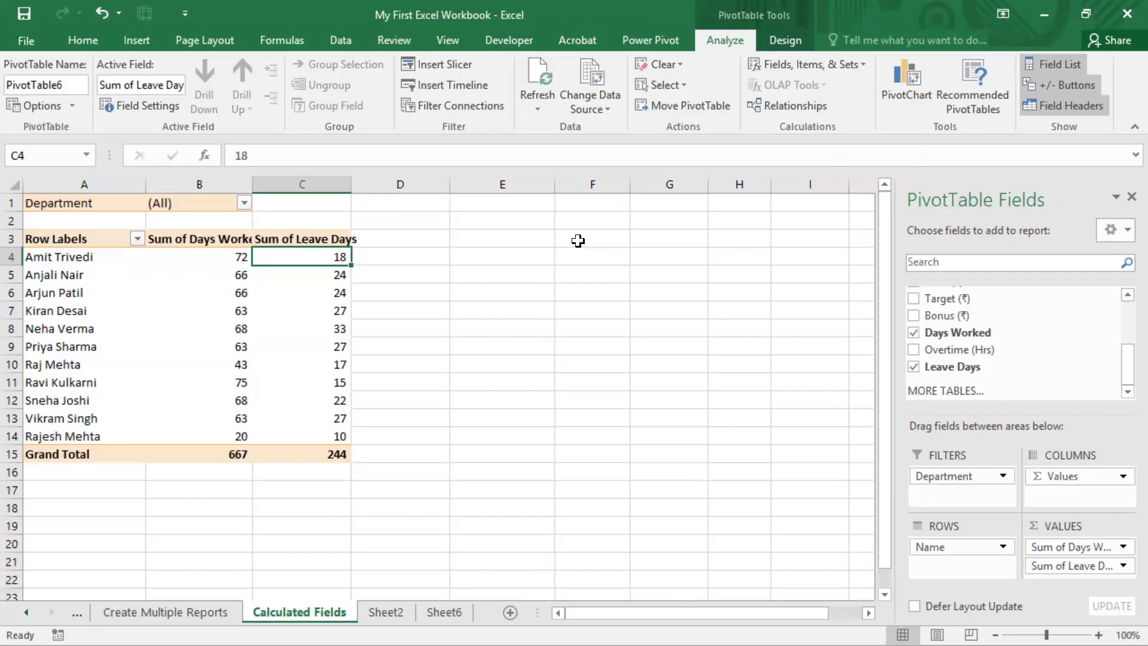
Select values in the Days Worked and Leave Days columns of the pivot table
click(573, 7)
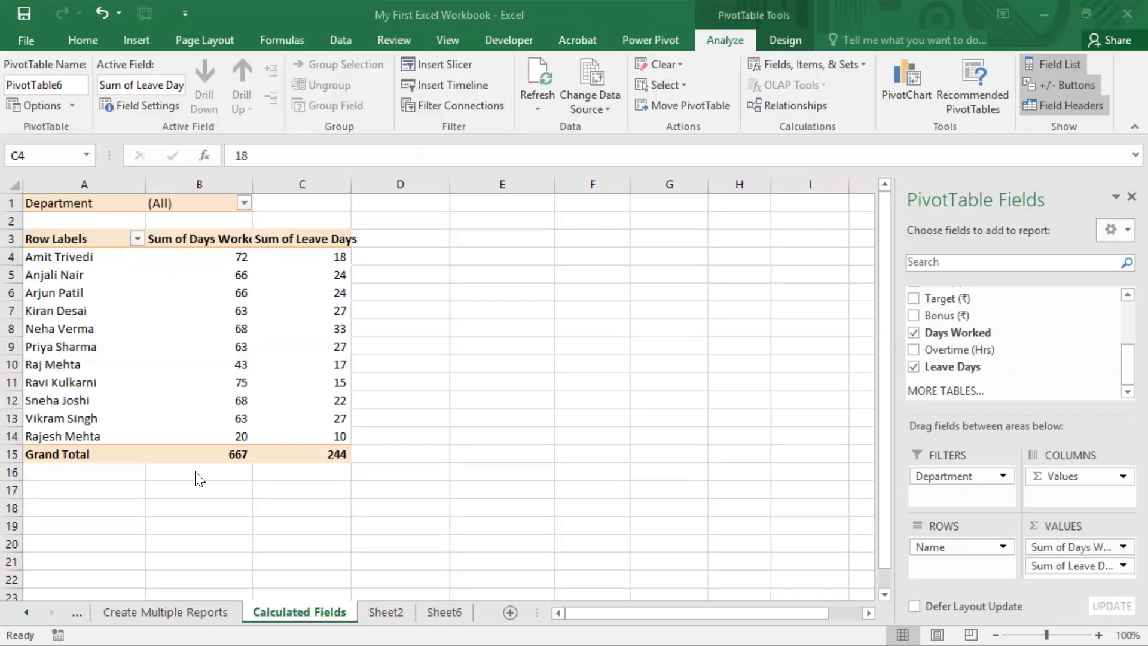
click(203, 271)
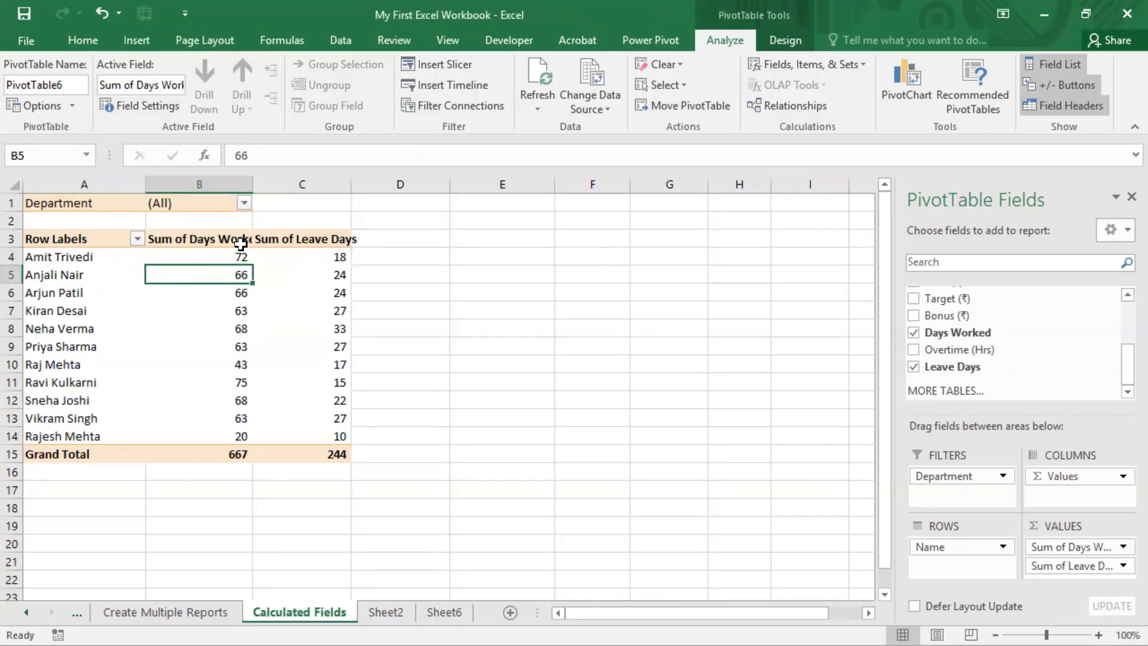
click(234, 254)
click(316, 251)
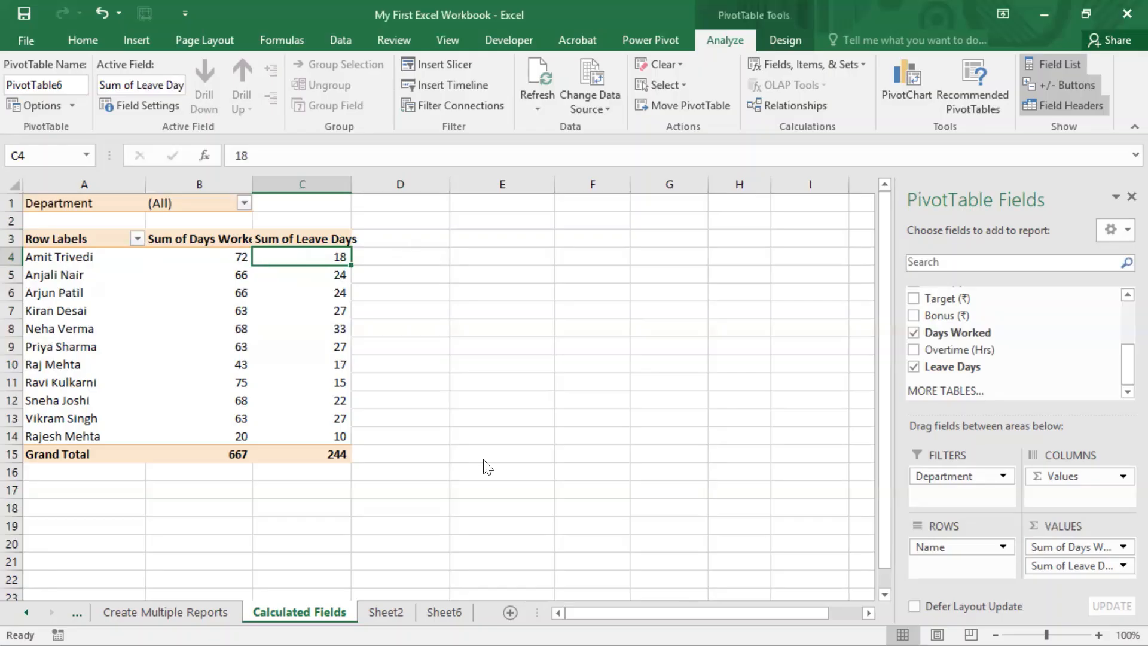
click(992, 354)
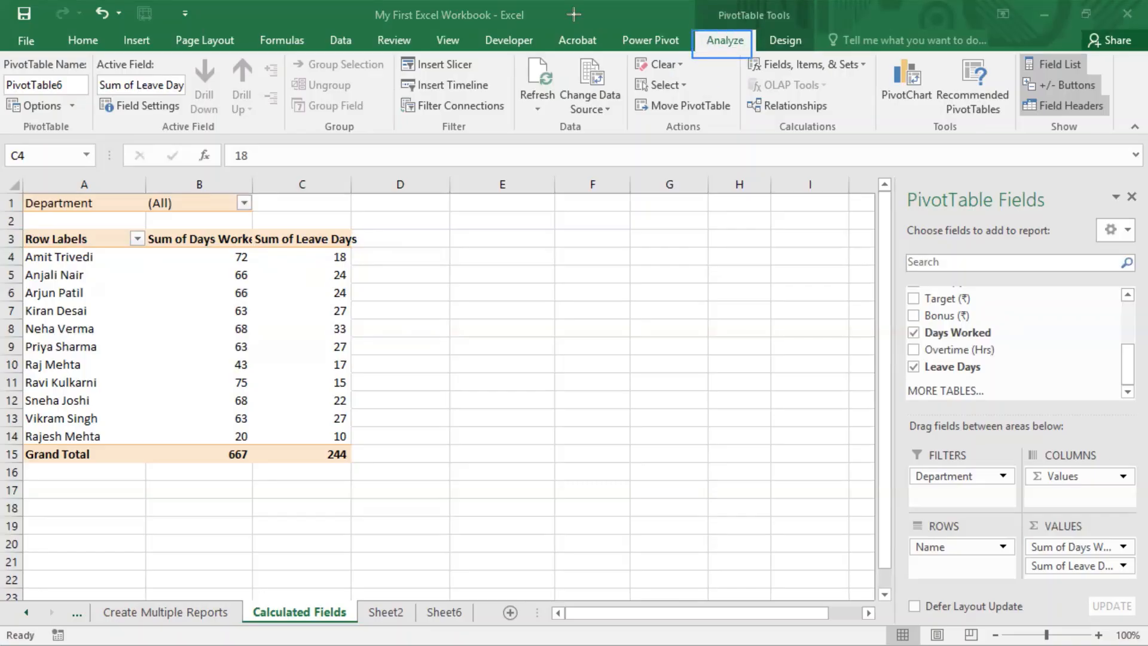
Open the Fields, Items & Sets menu in the Calculations group
mouse_move(708, 10)
mouse_down()
mouse_move(747, 27)
mouse_move(794, 26)
mouse_up()
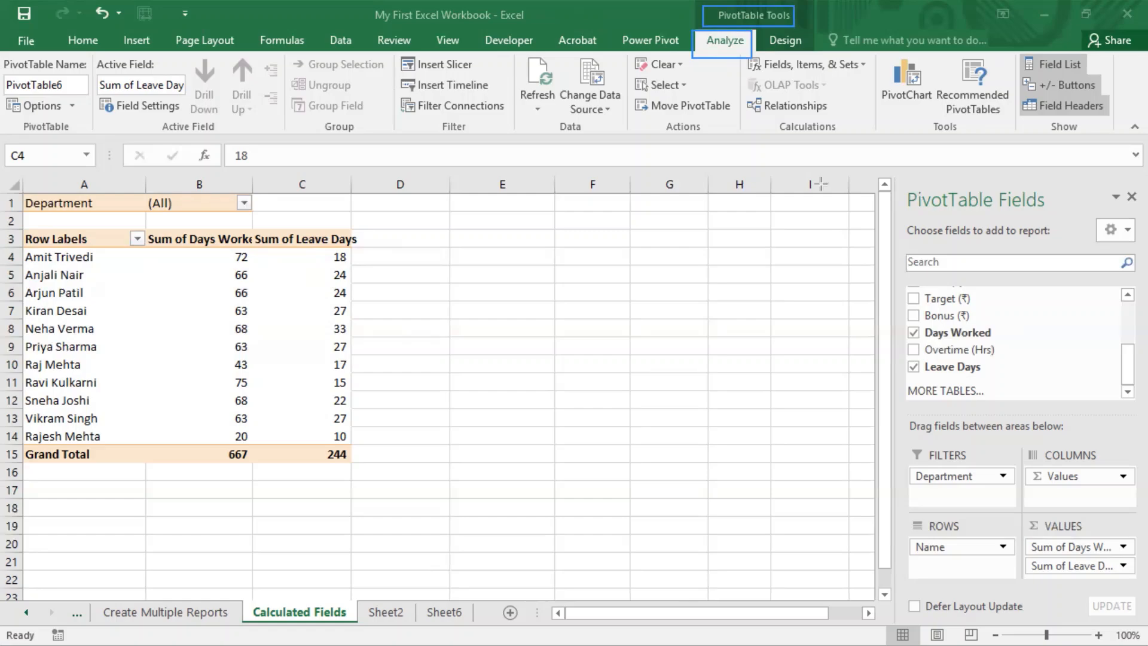
mouse_move(876, 53)
mouse_down()
mouse_move(876, 113)
mouse_move(740, 138)
mouse_up()
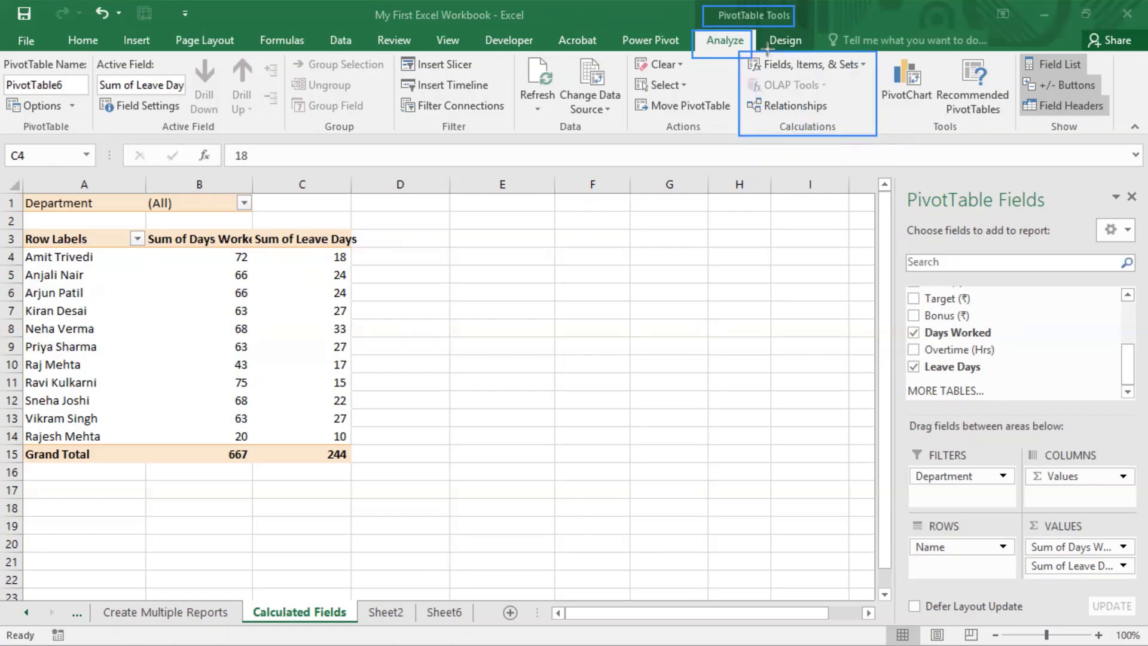
mouse_move(876, 52)
mouse_down()
mouse_move(777, 89)
mouse_move(736, 76)
mouse_up()
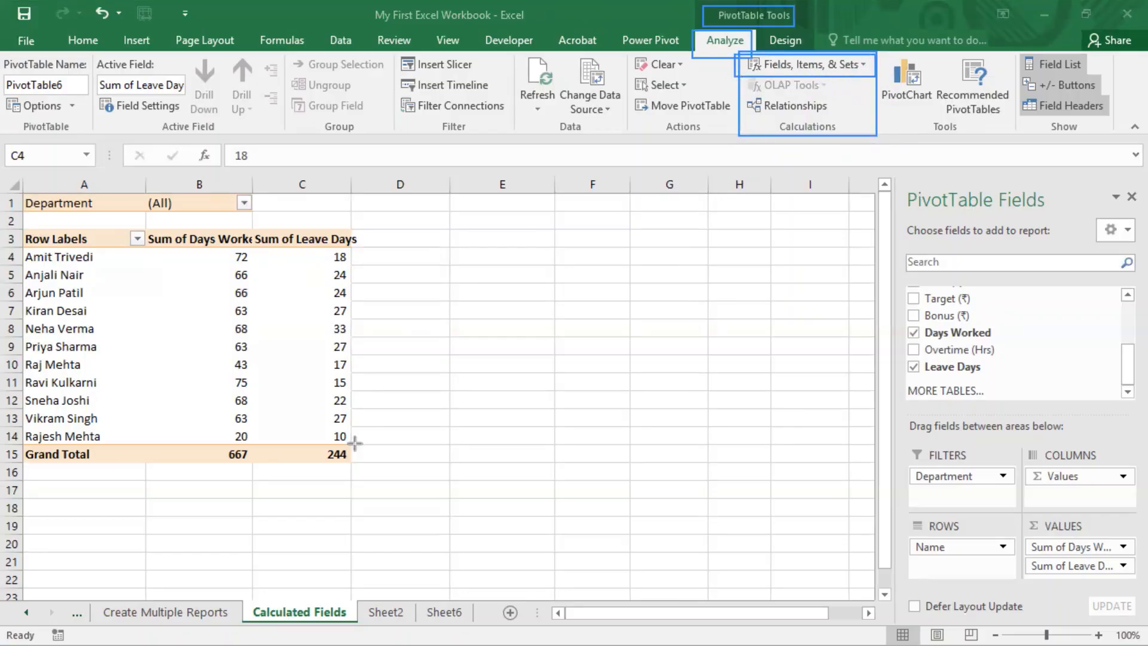
click(849, 58)
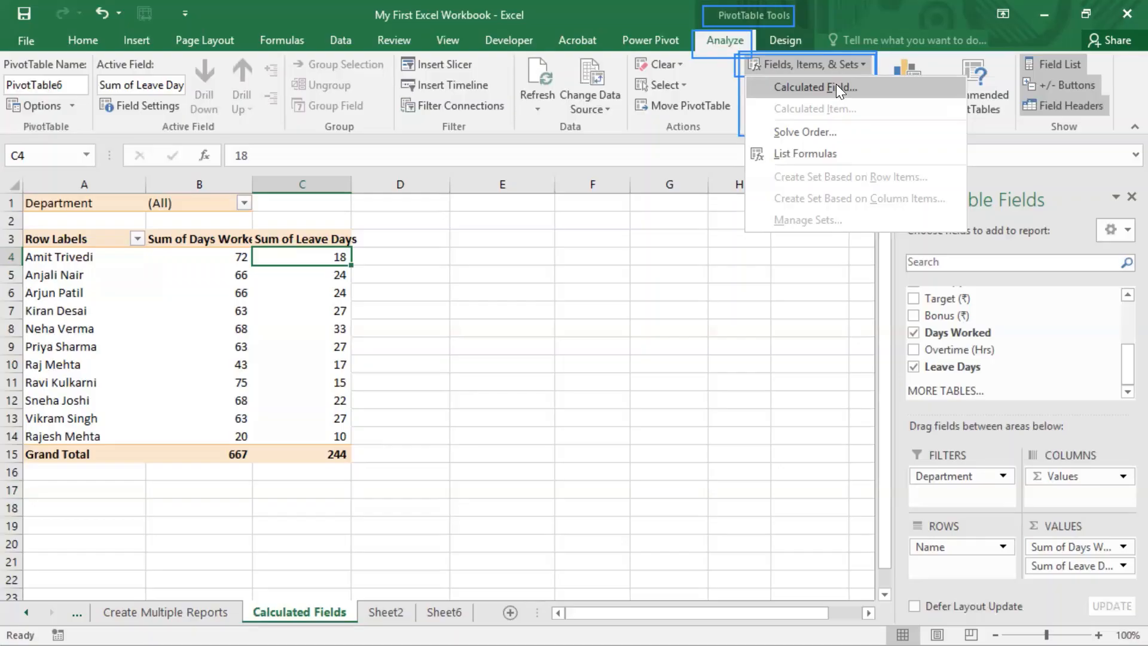
Create a calculated field 'Total Days' with formula ='Days Worked'+'Leave Days'
click(836, 84)
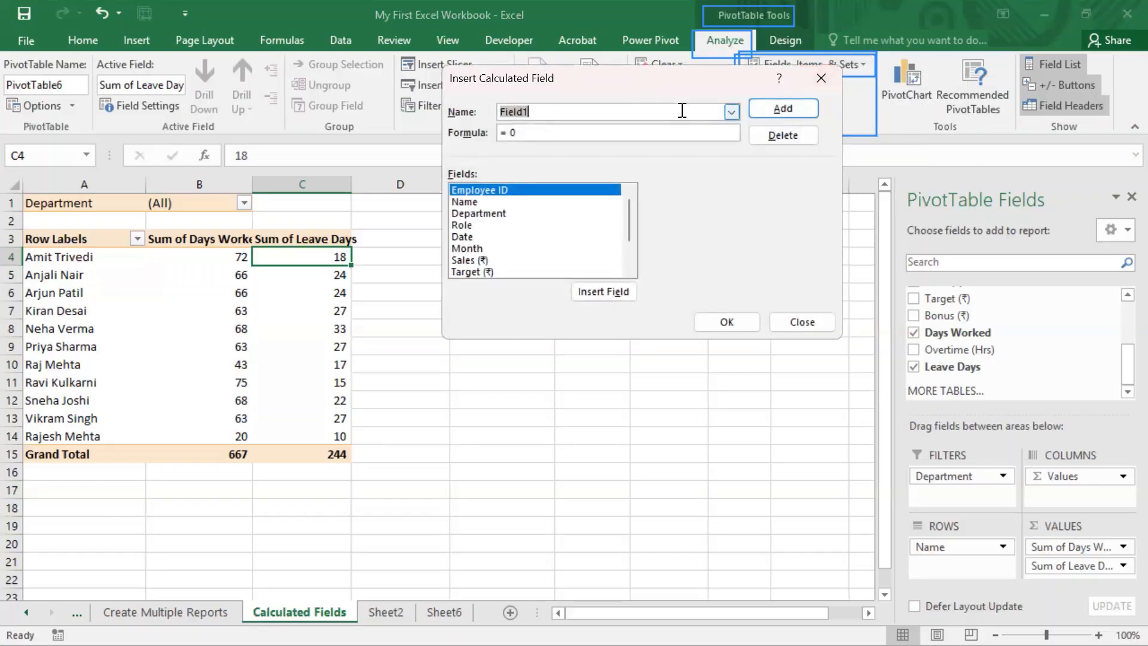
text(T)
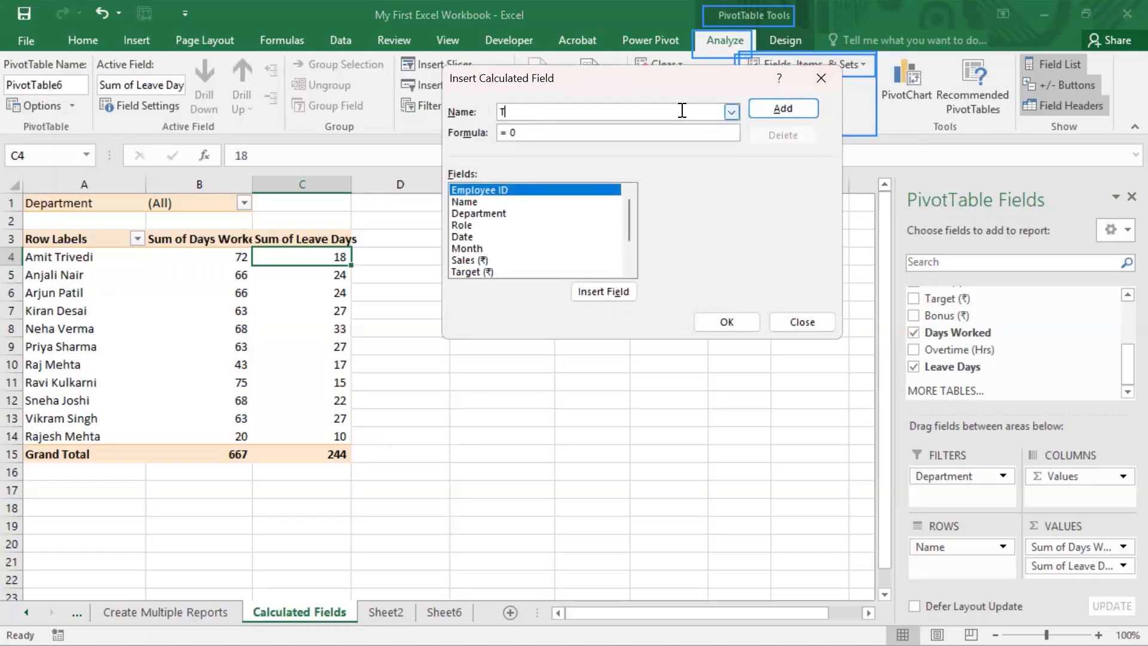
text(otal Days)
click(641, 134)
key(BackSpace)
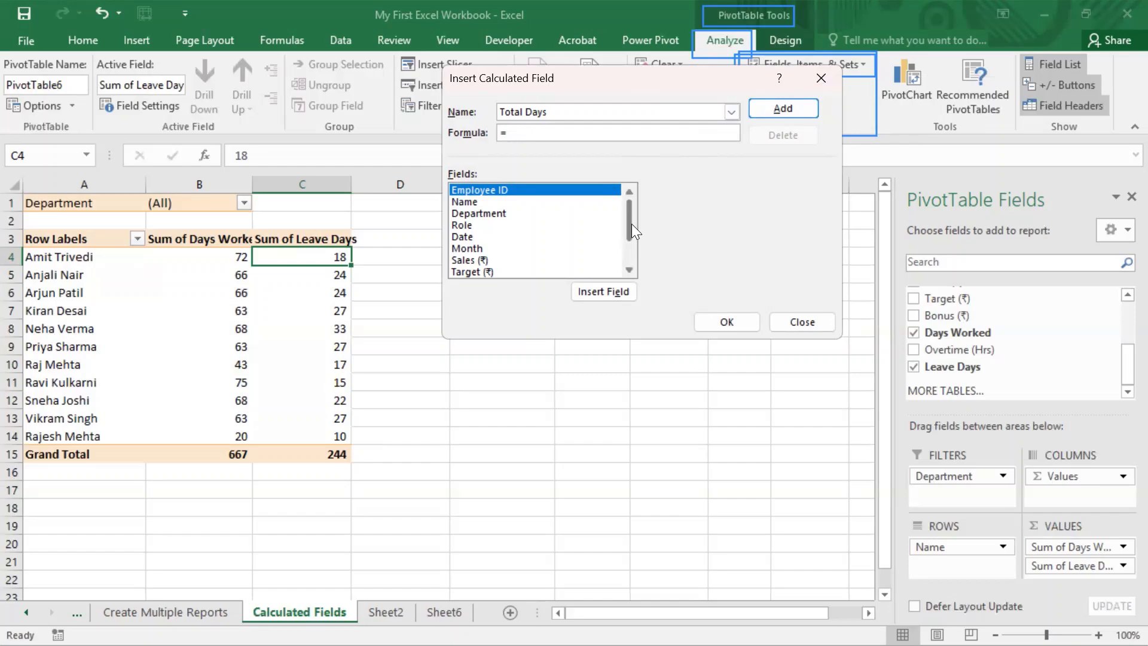
drag(631, 224, 633, 266)
double_click(490, 247)
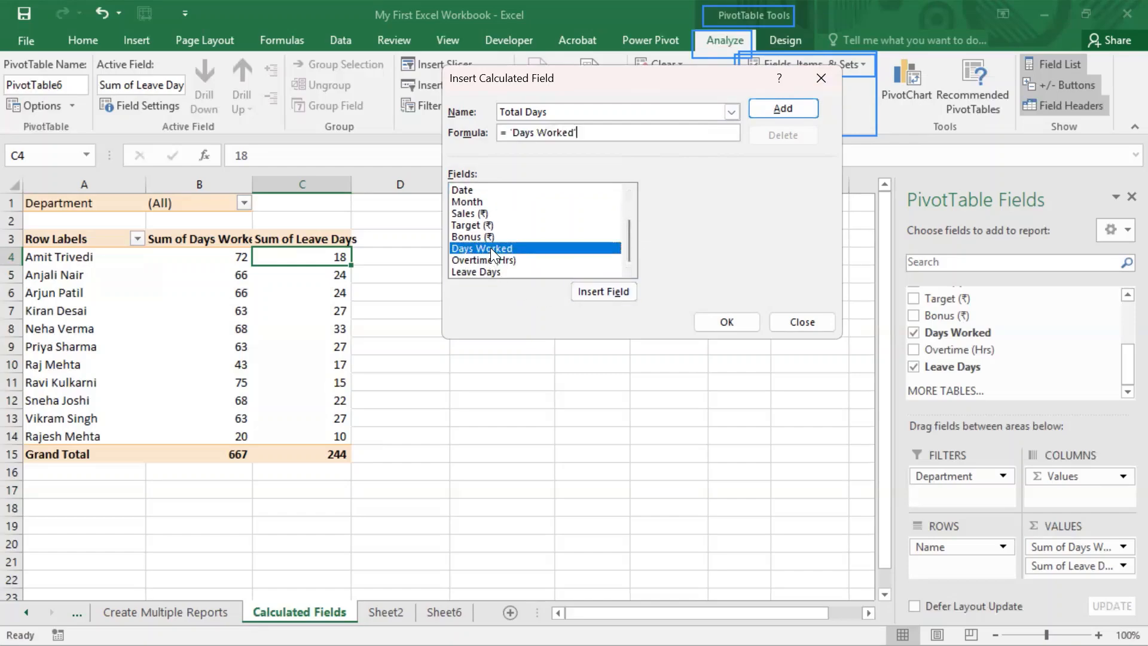
text(+)
click(507, 271)
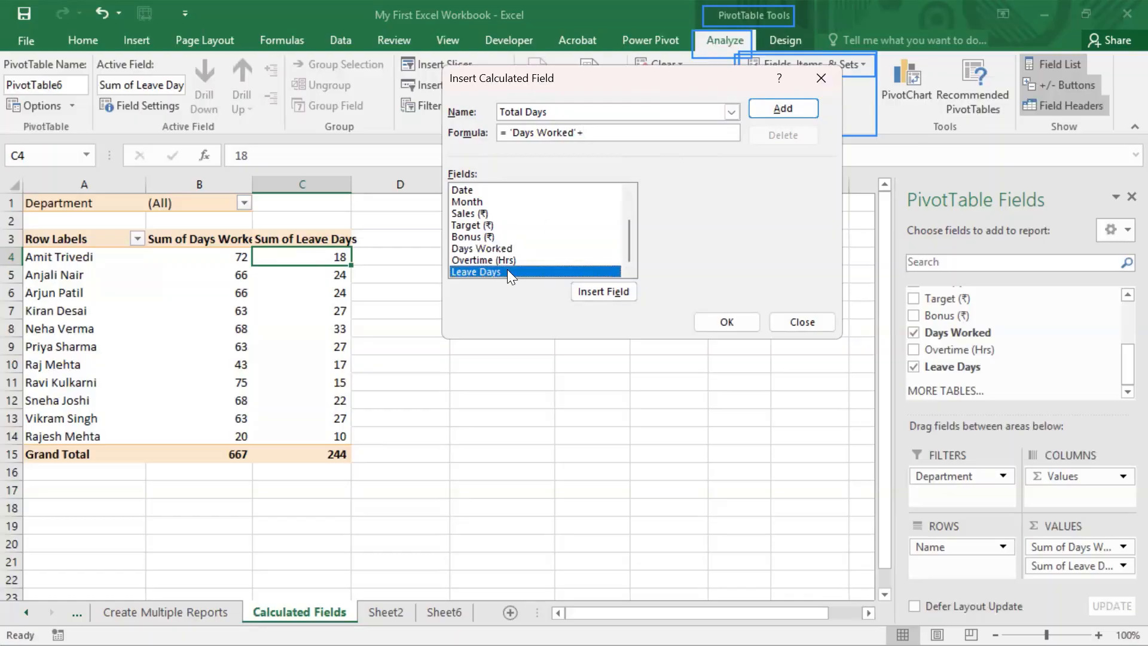
double_click(507, 270)
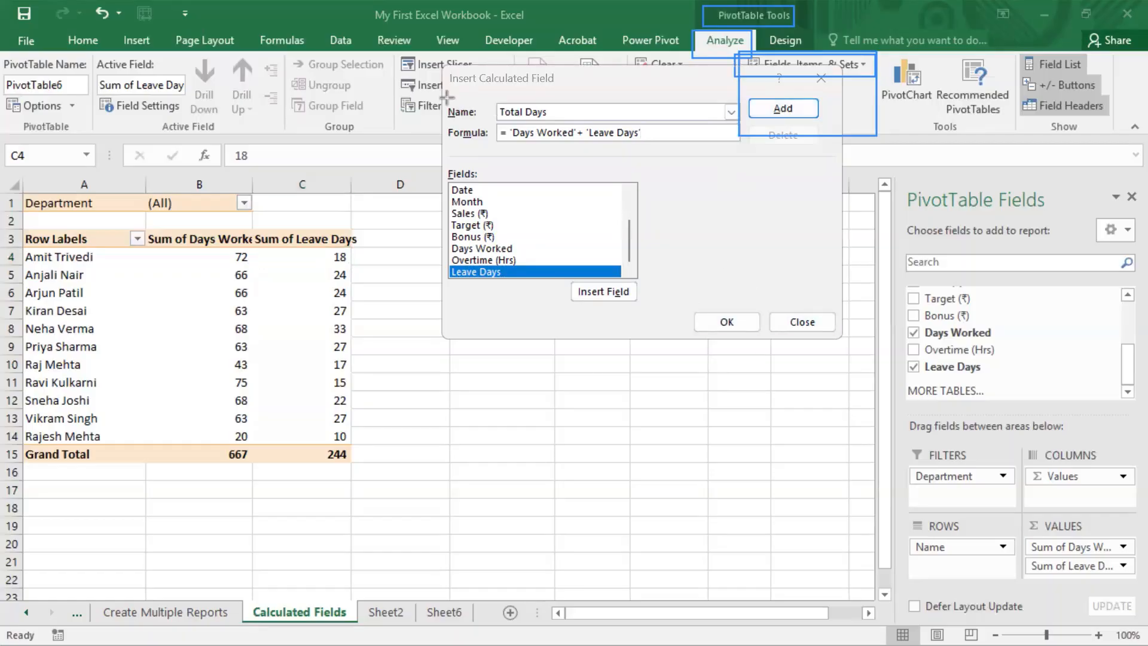
mouse_move(442, 98)
mouse_down()
mouse_move(500, 128)
mouse_move(735, 119)
mouse_up()
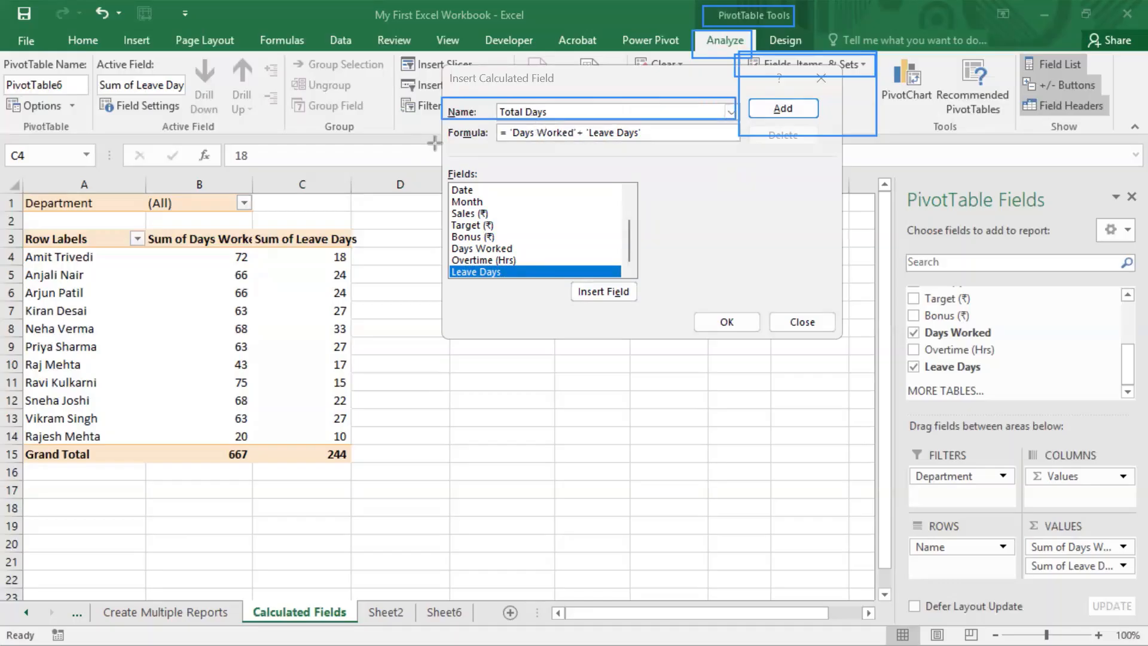
mouse_move(442, 125)
mouse_down()
mouse_move(458, 141)
mouse_move(738, 144)
mouse_up()
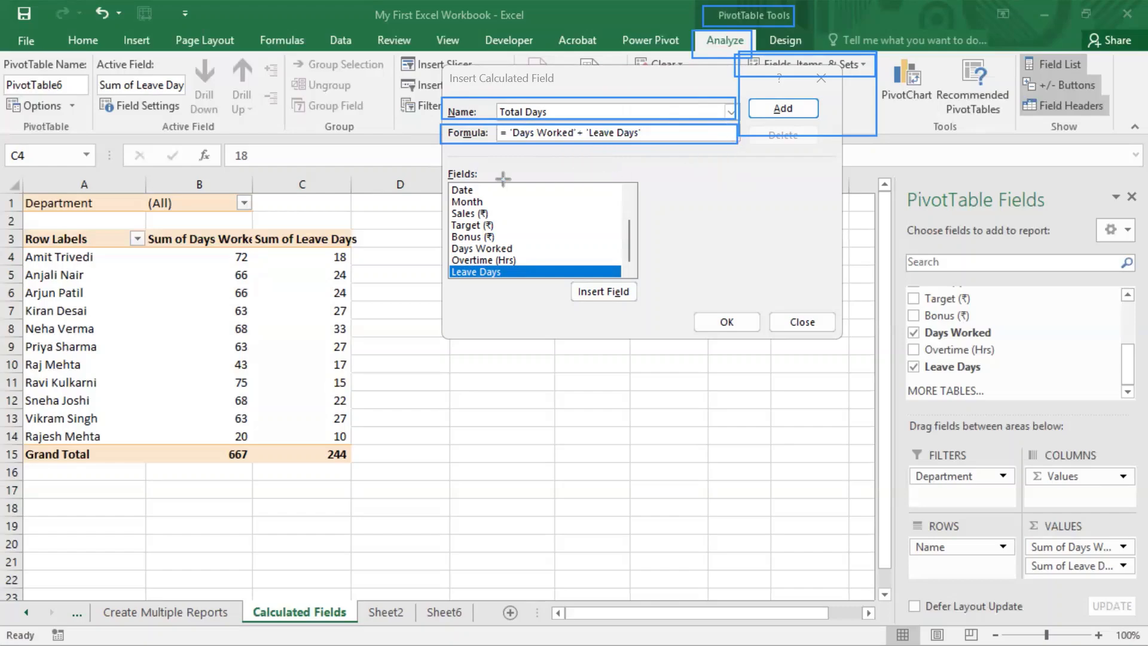
drag(446, 160, 652, 282)
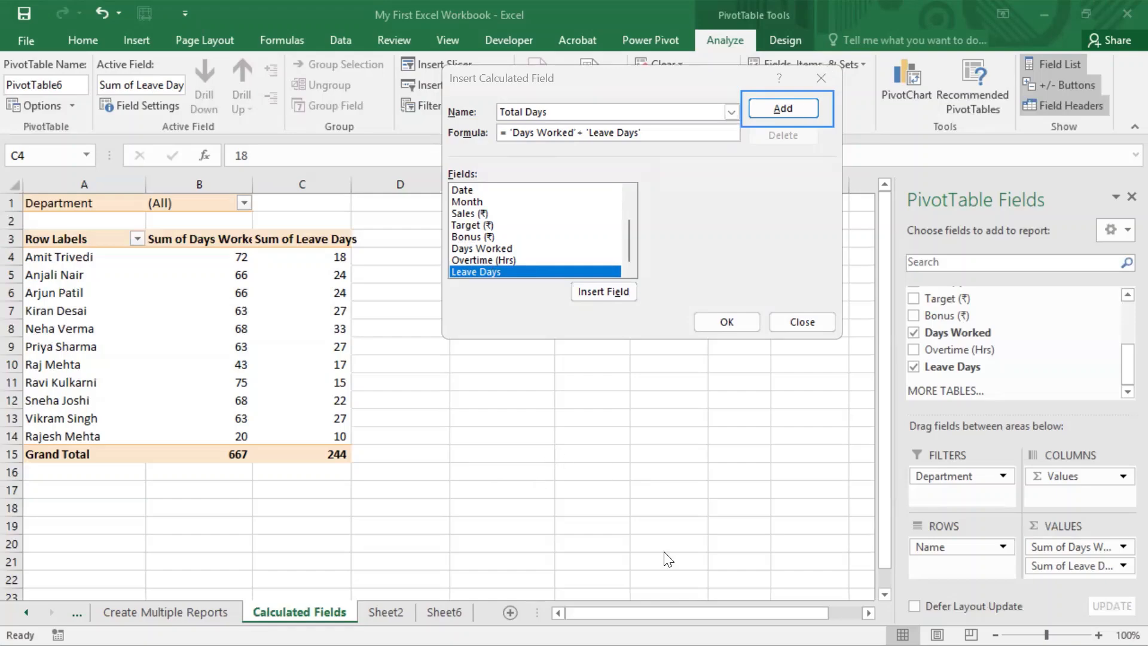
Add Total Days and confirm, then select its values to check the 911 sum
click(774, 107)
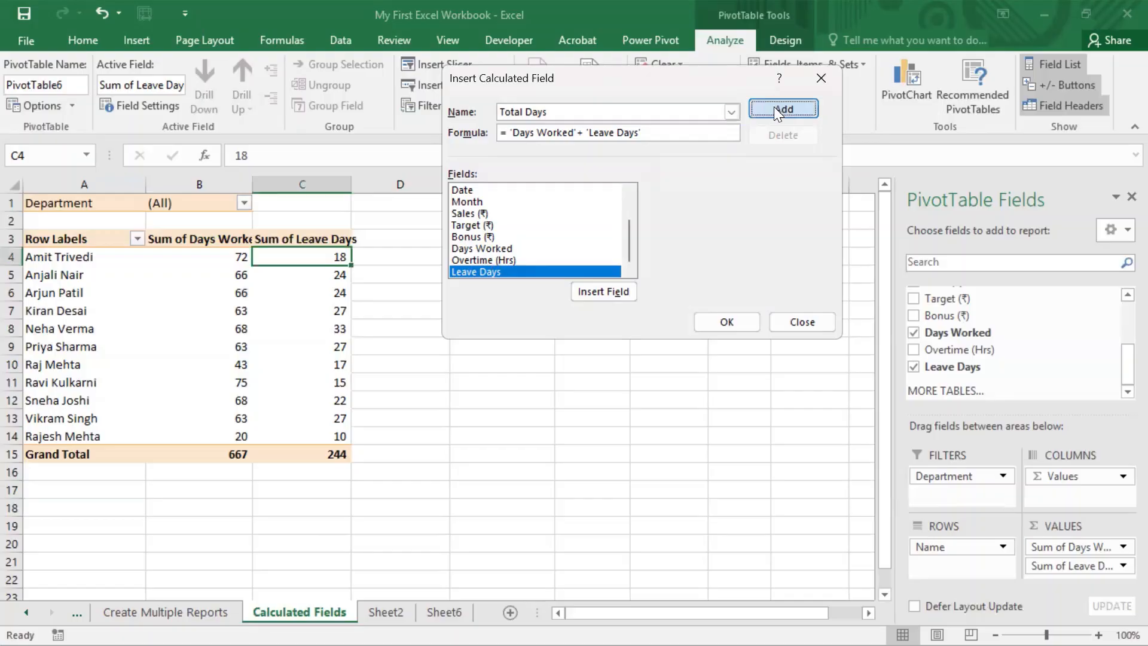
click(726, 322)
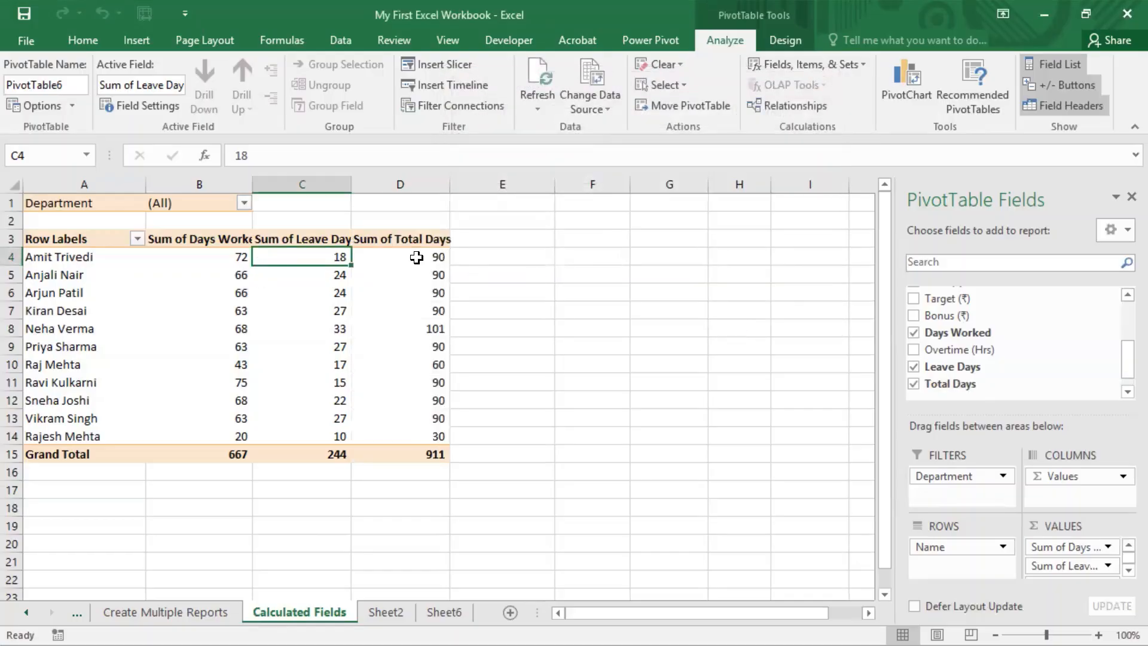
drag(418, 256, 418, 435)
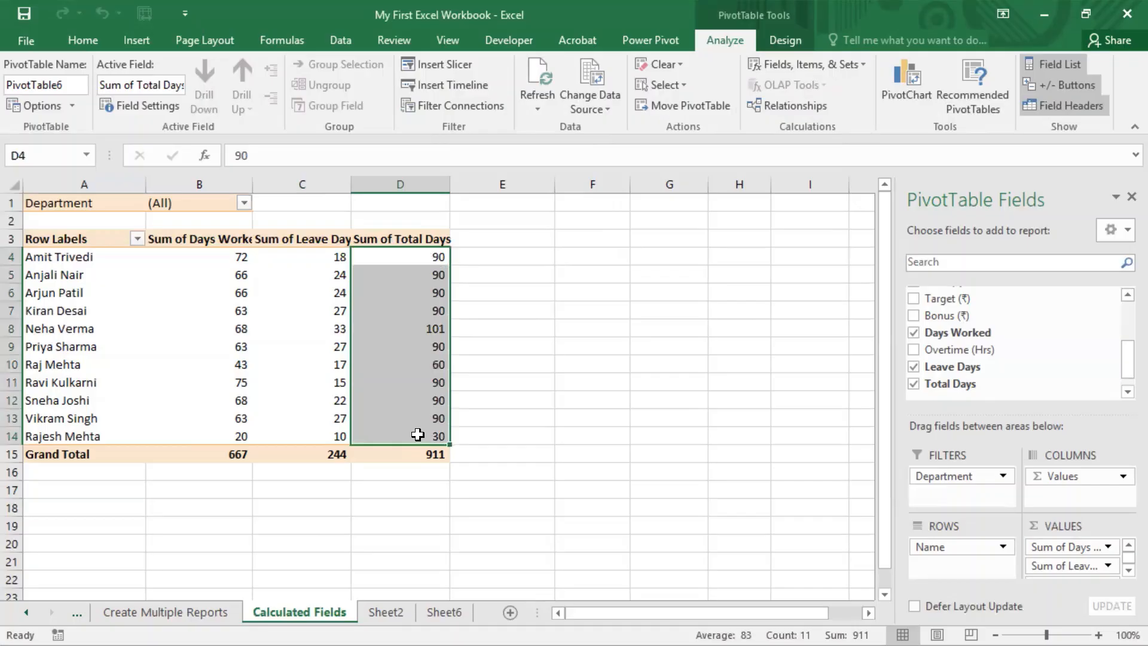
Glance at Sheet2 and Sheet6, then verify the first row's Total Days against its worked and leave days
click(397, 613)
click(437, 608)
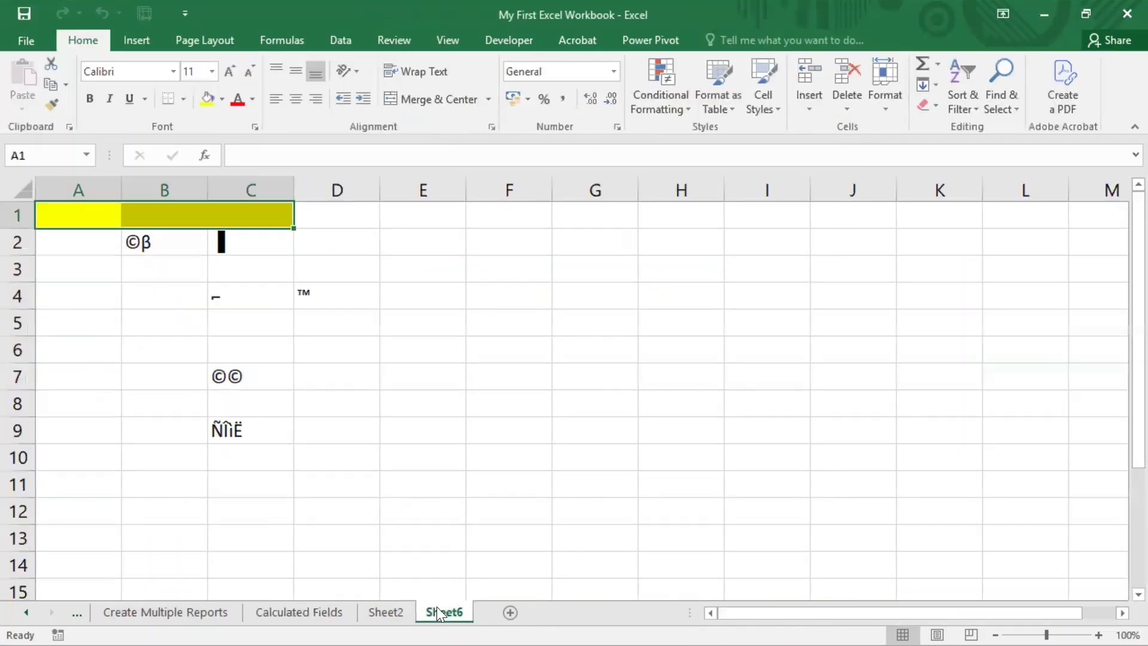
click(307, 609)
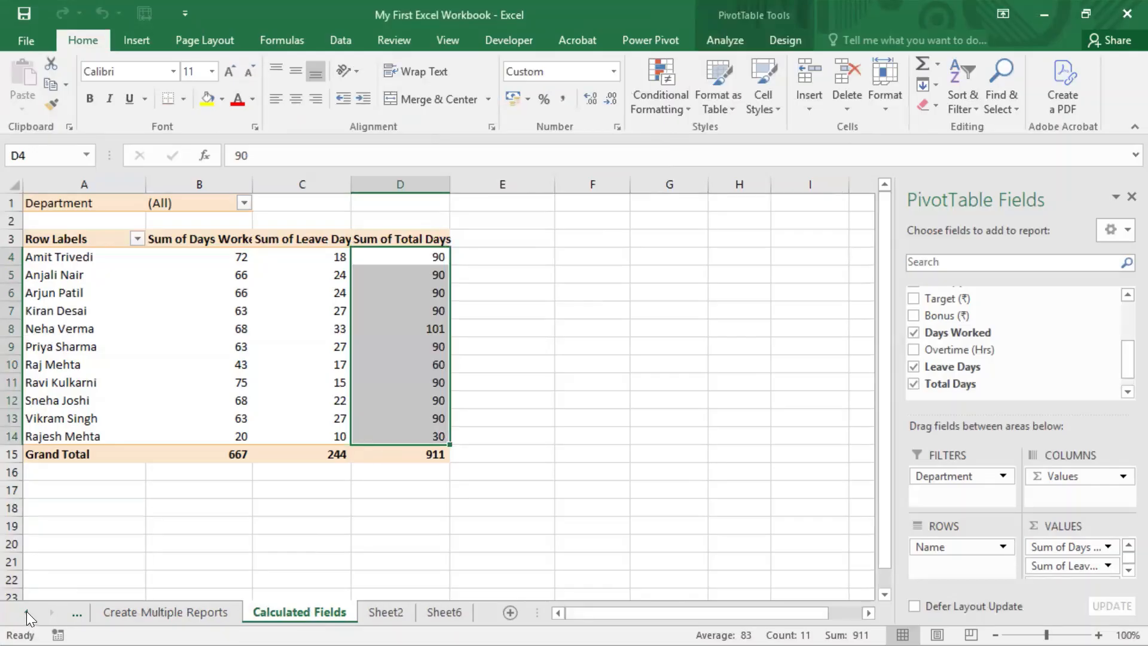
click(435, 254)
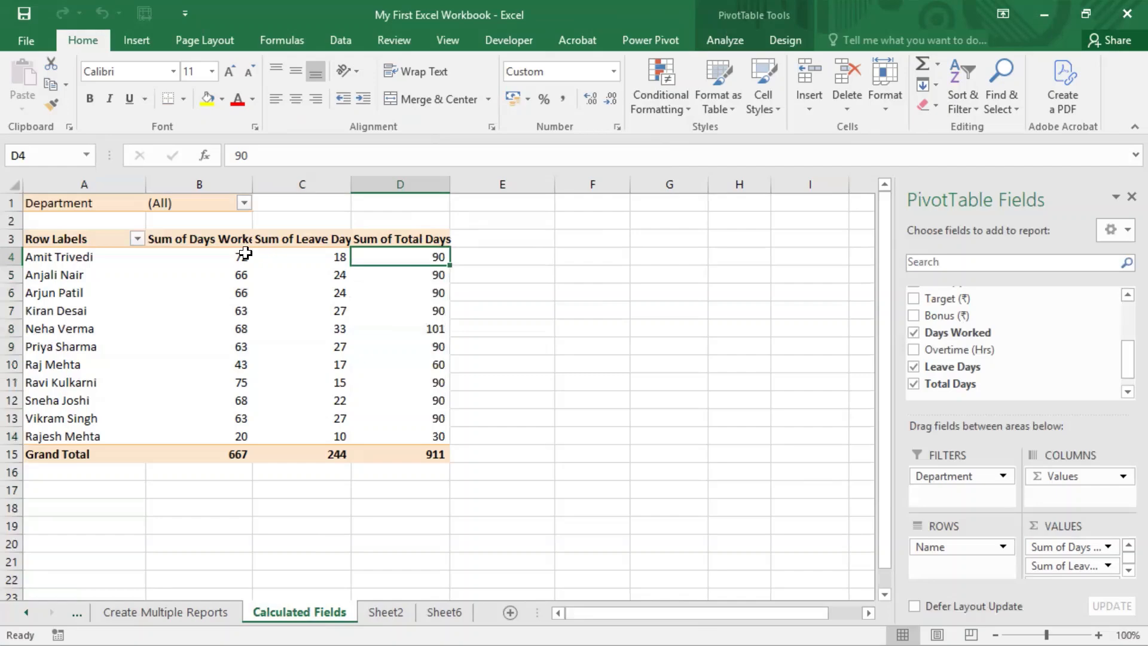
drag(240, 254, 316, 255)
click(435, 257)
click(577, 270)
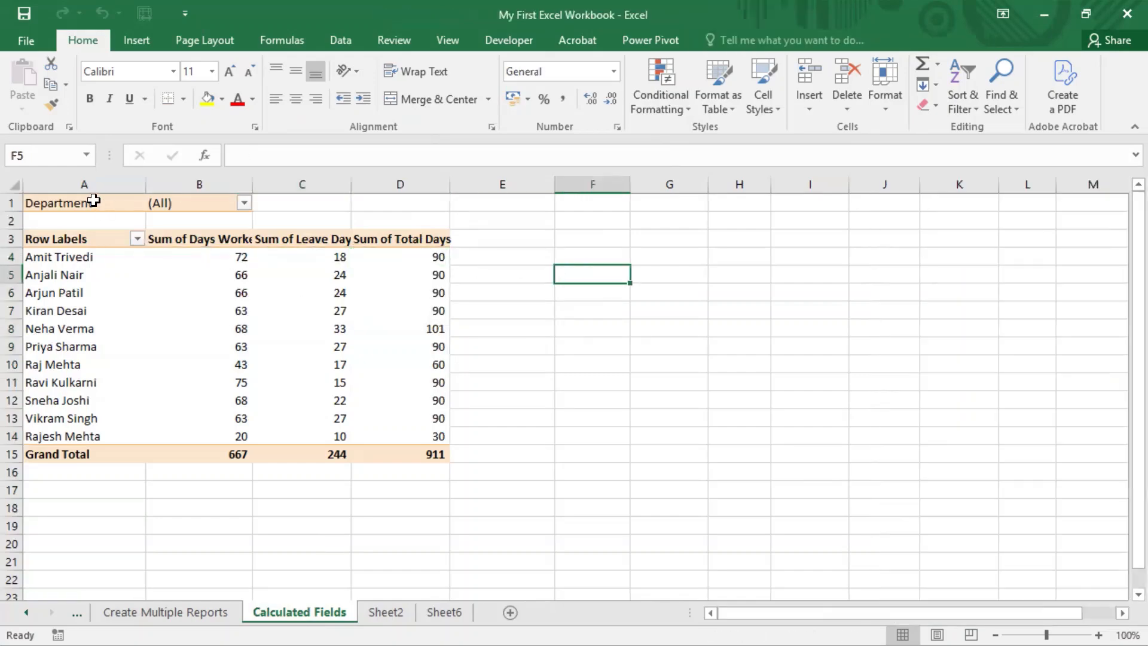
Copy the pivot in columns A:D to F1 and remove Sum of Days Worked from the copy
mouse_move(249, 182)
mouse_down()
mouse_move(436, 180)
mouse_move(238, 179)
mouse_up()
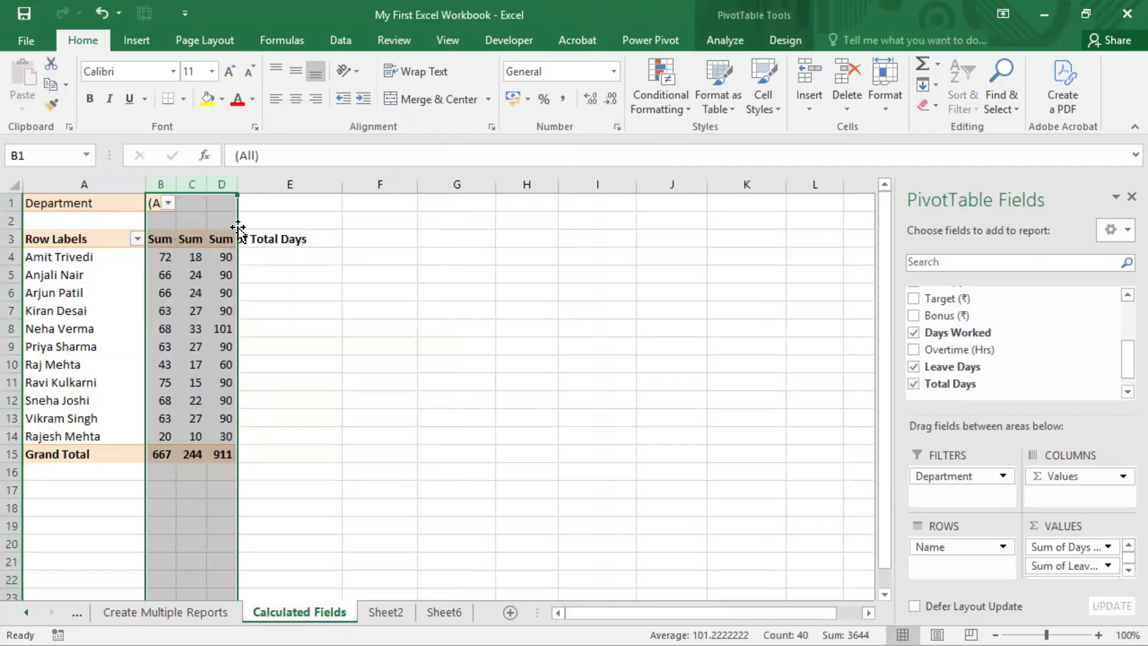
drag(80, 184, 220, 182)
key(ctrl+c)
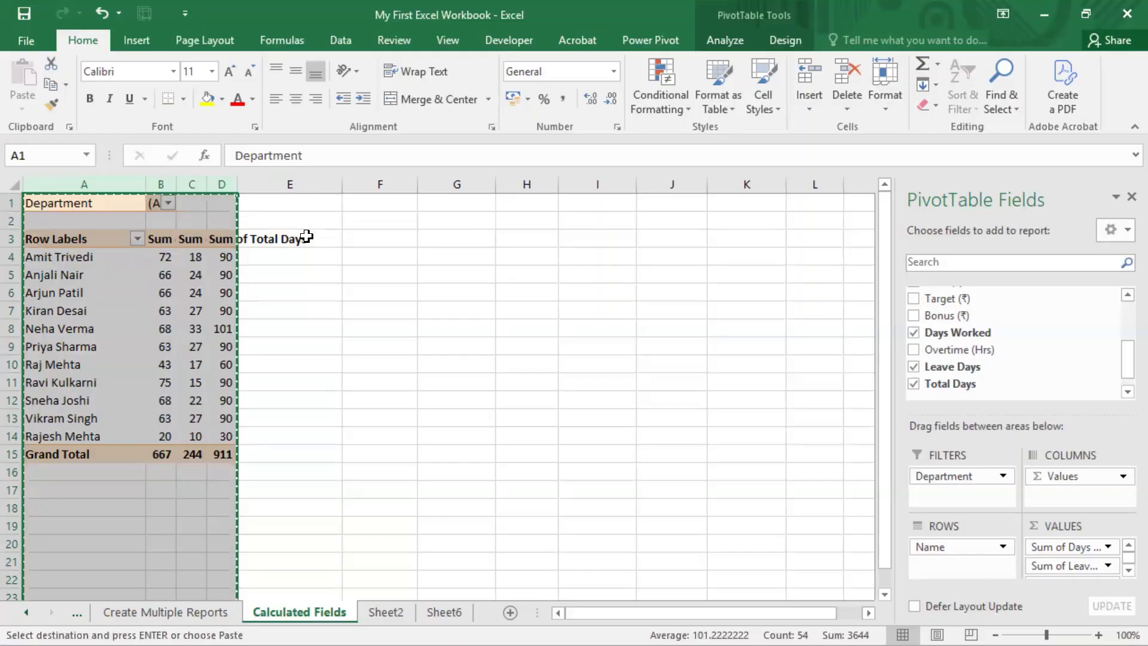
click(380, 202)
key(ctrl+v)
click(511, 256)
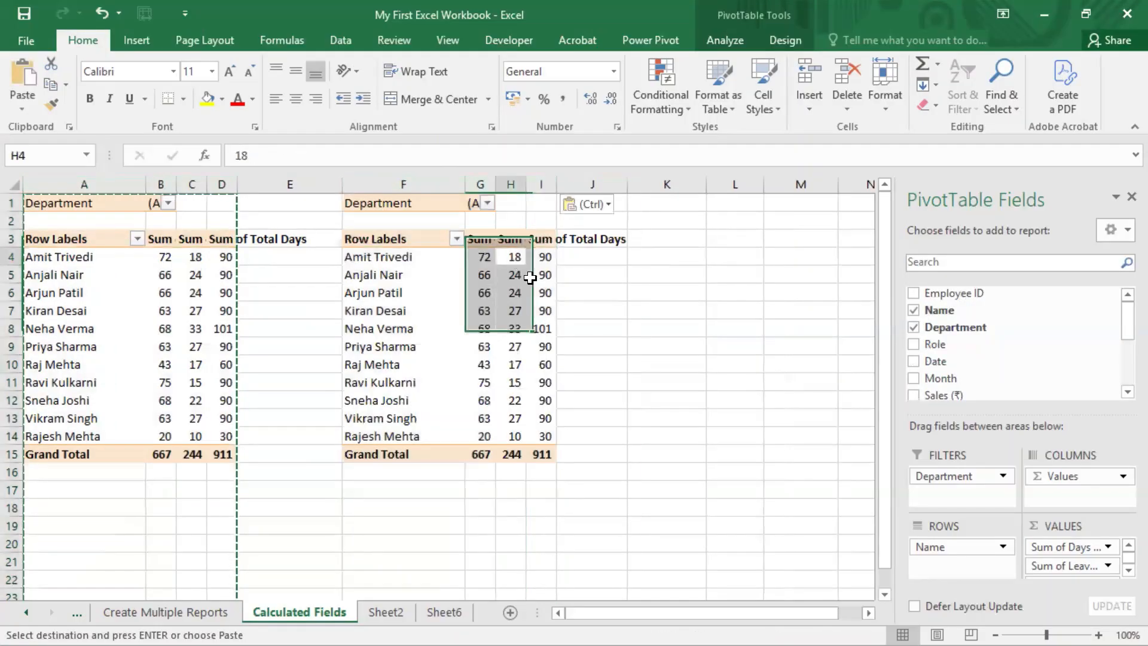
drag(1080, 550, 748, 580)
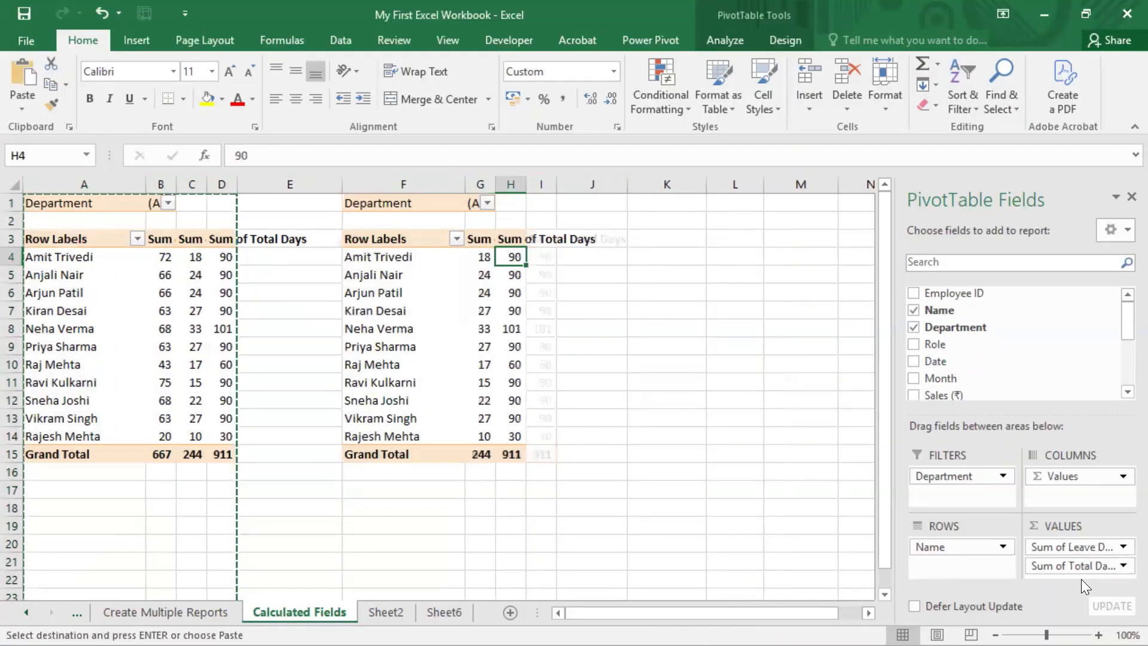
Replace the copy's value fields with Sum of Target (₹) and Sum of Sales (₹)
drag(1081, 546, 802, 589)
drag(1119, 316, 1120, 345)
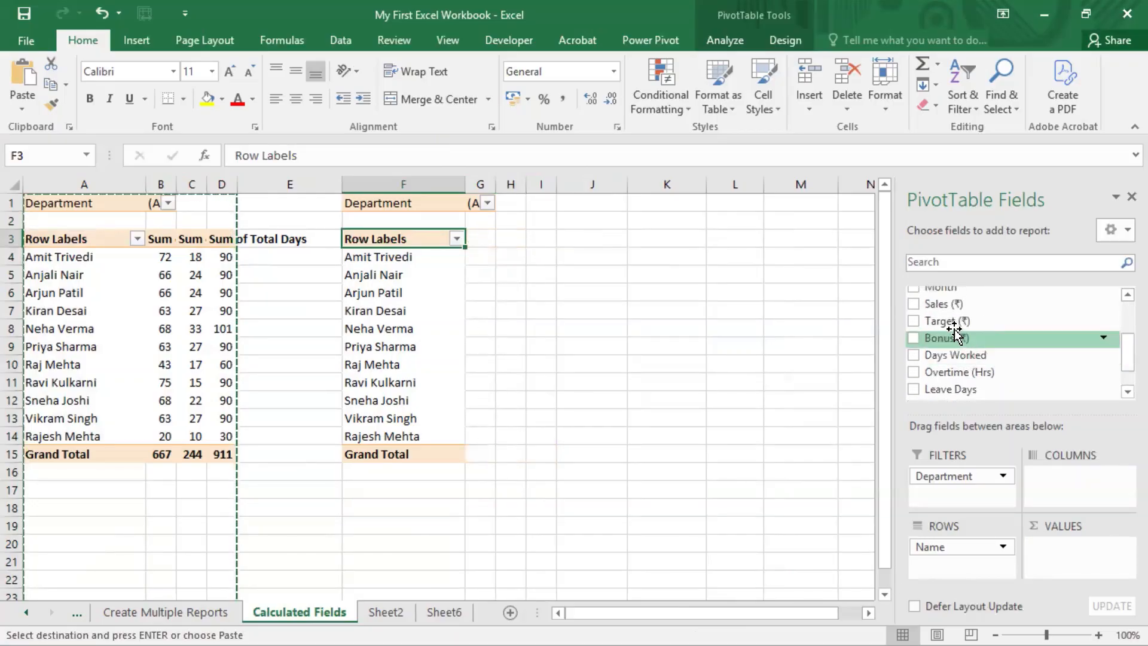
drag(950, 323, 1056, 558)
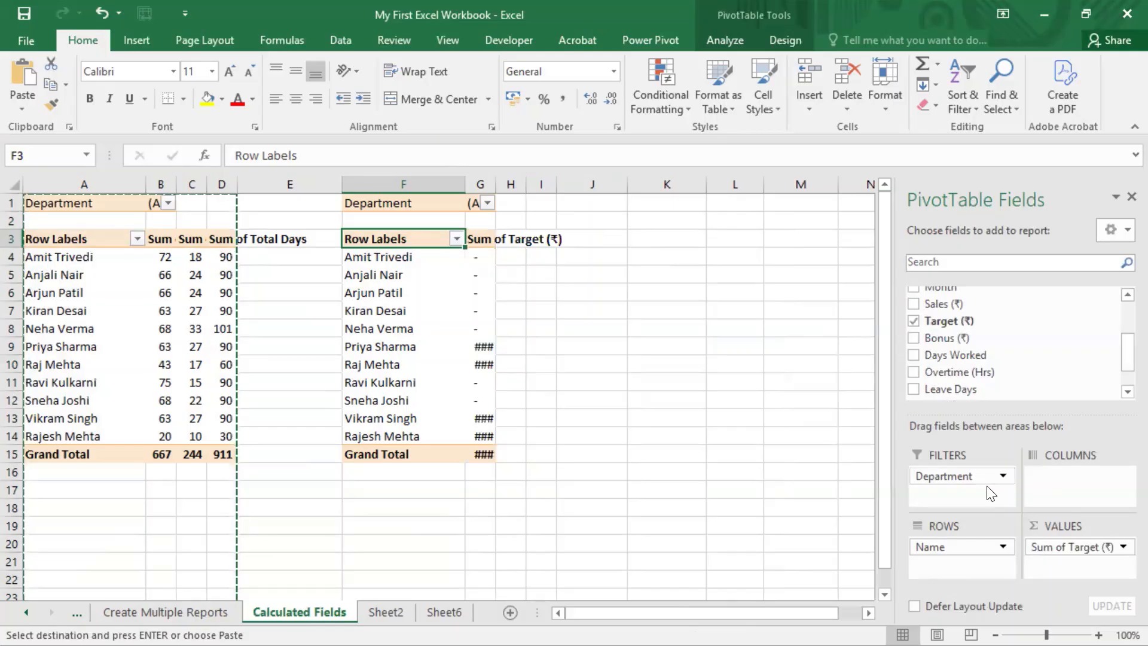
drag(942, 304, 1059, 566)
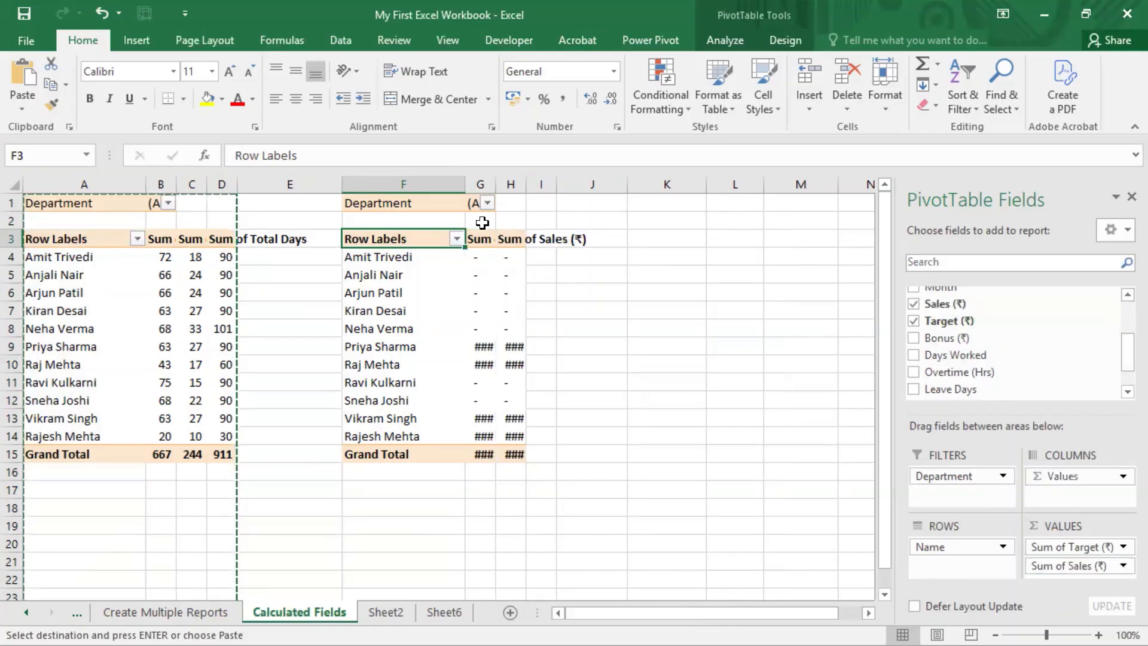
Autofit columns F, G and H to their contents
double_click(465, 184)
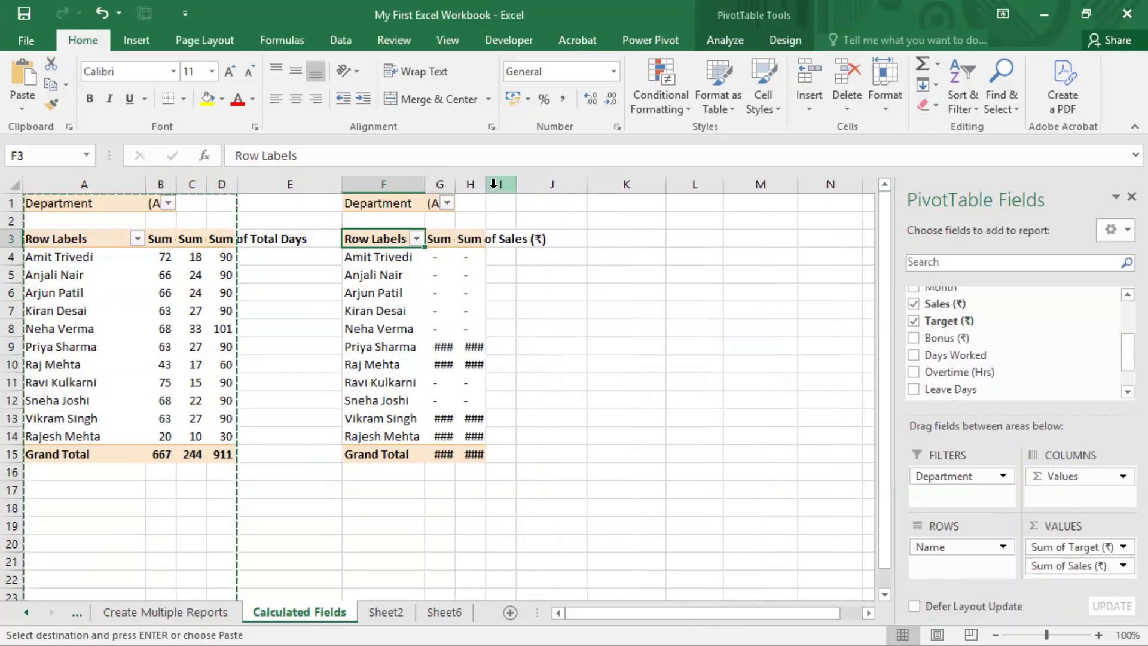
double_click(455, 184)
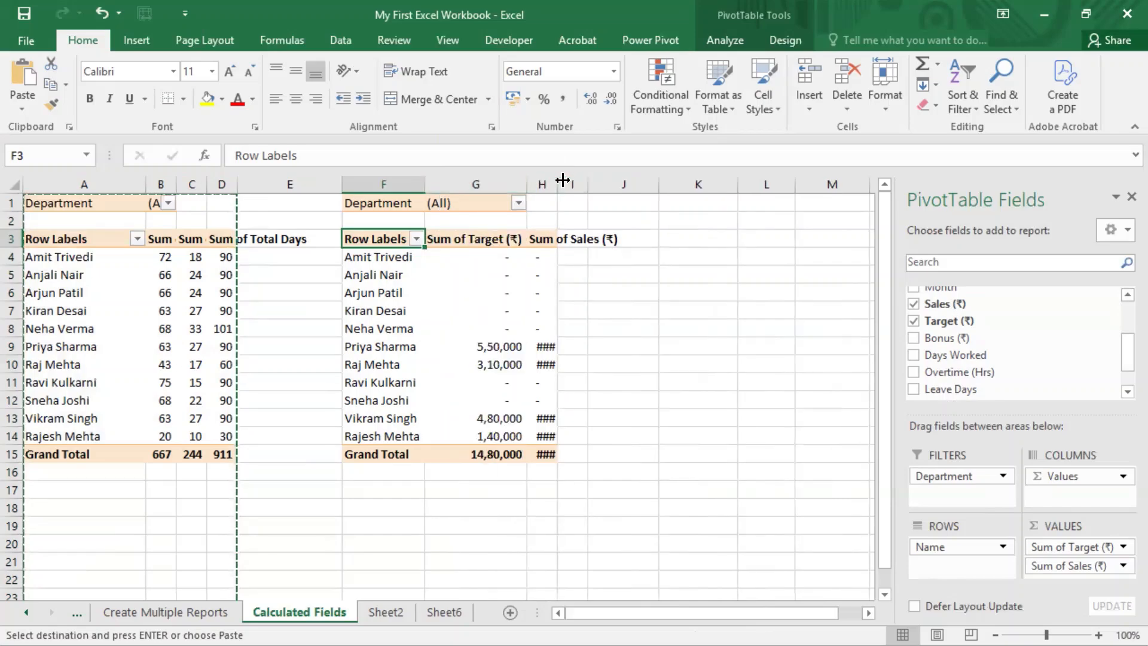
double_click(557, 184)
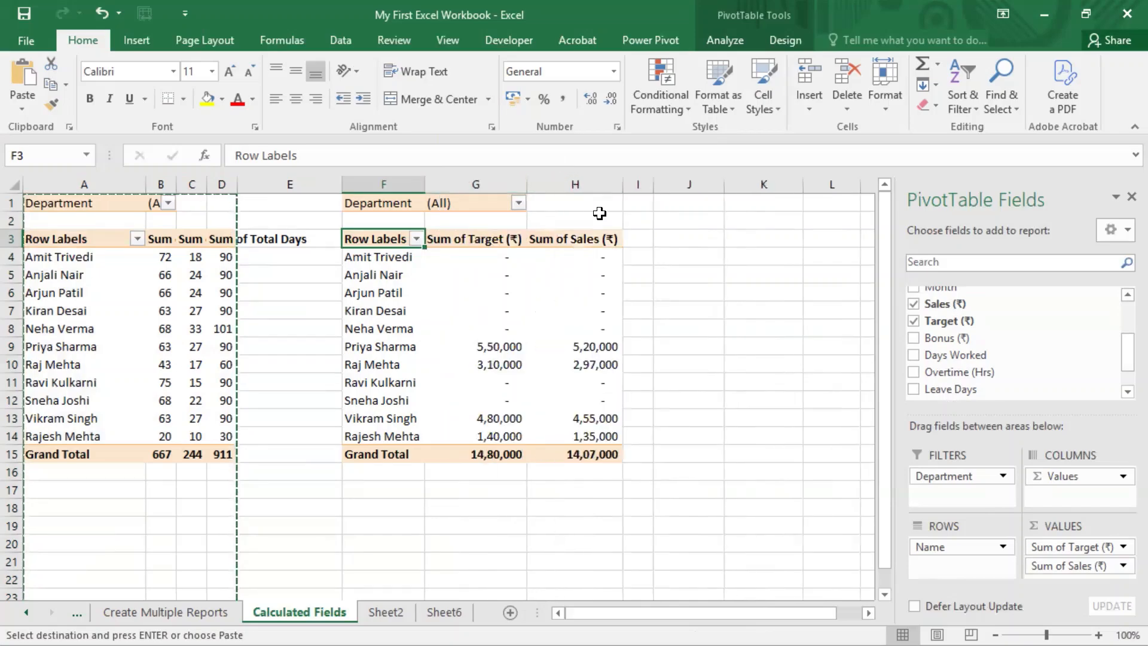
Filter the copied pivot's Department to Sales, leaving four employees' Target and Sales sums
click(518, 202)
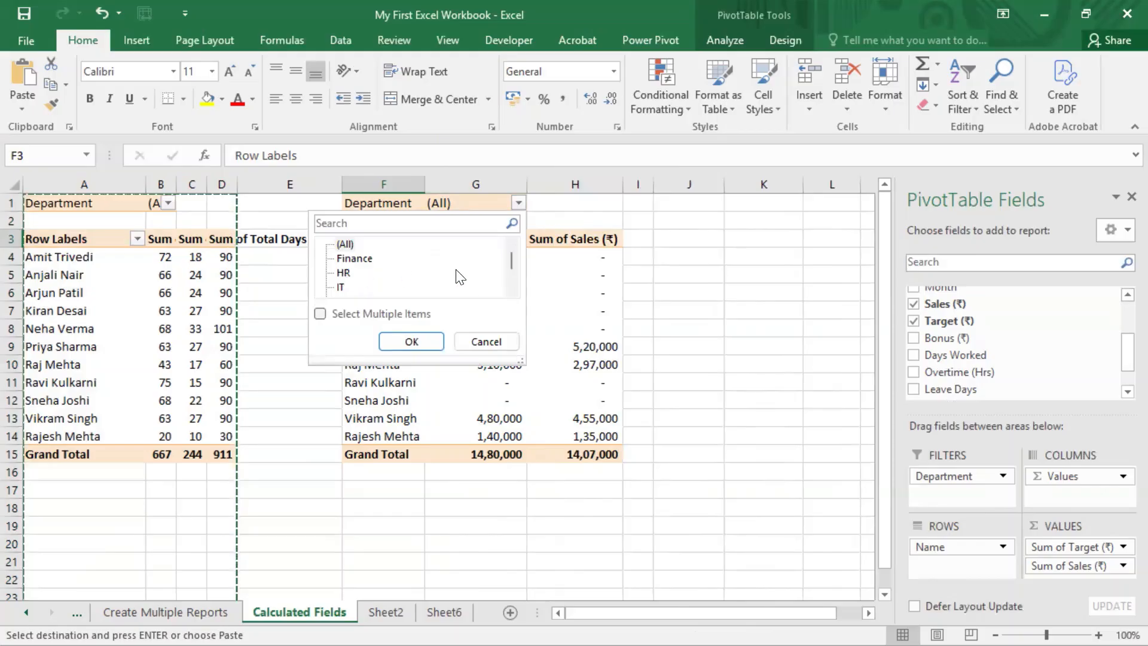
drag(510, 258, 512, 302)
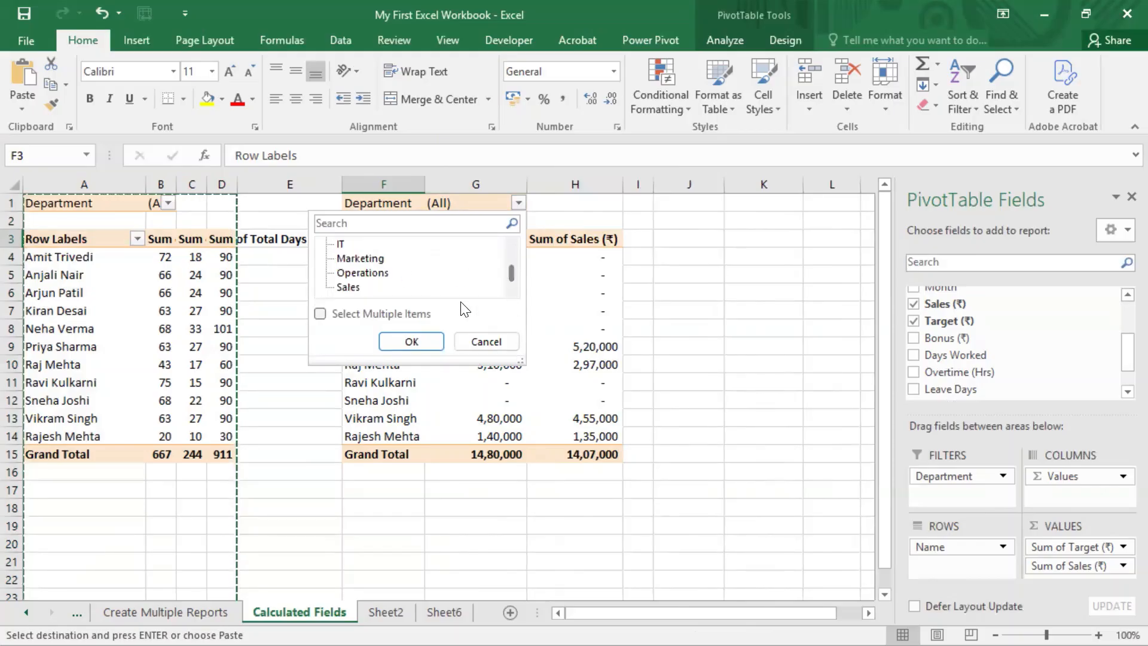
click(348, 288)
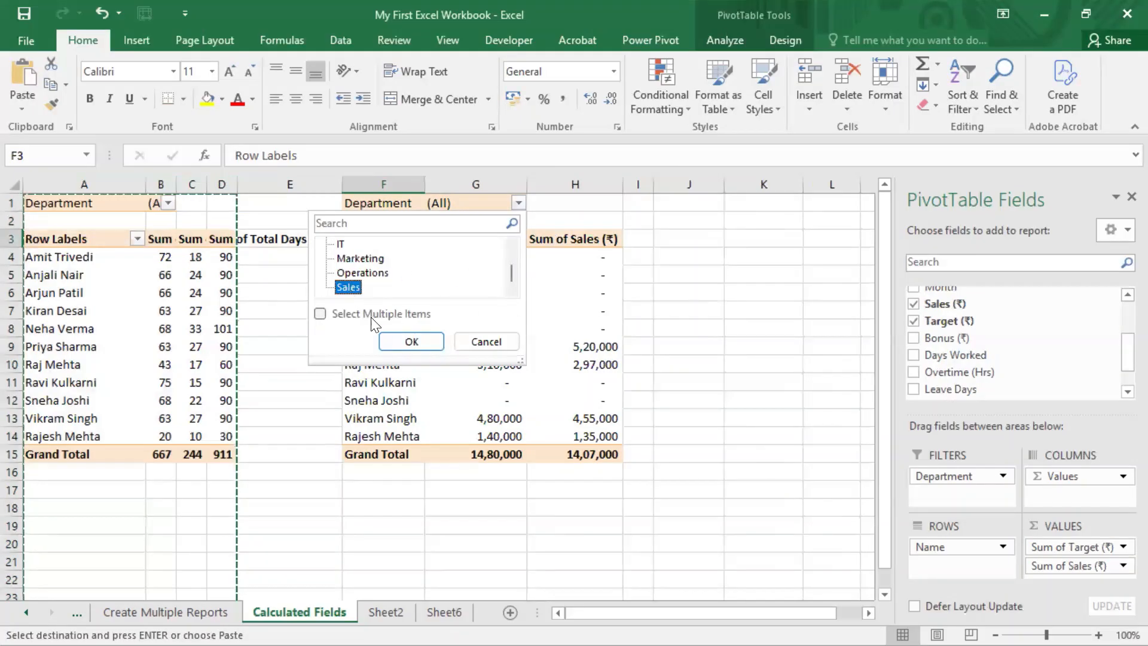
click(411, 342)
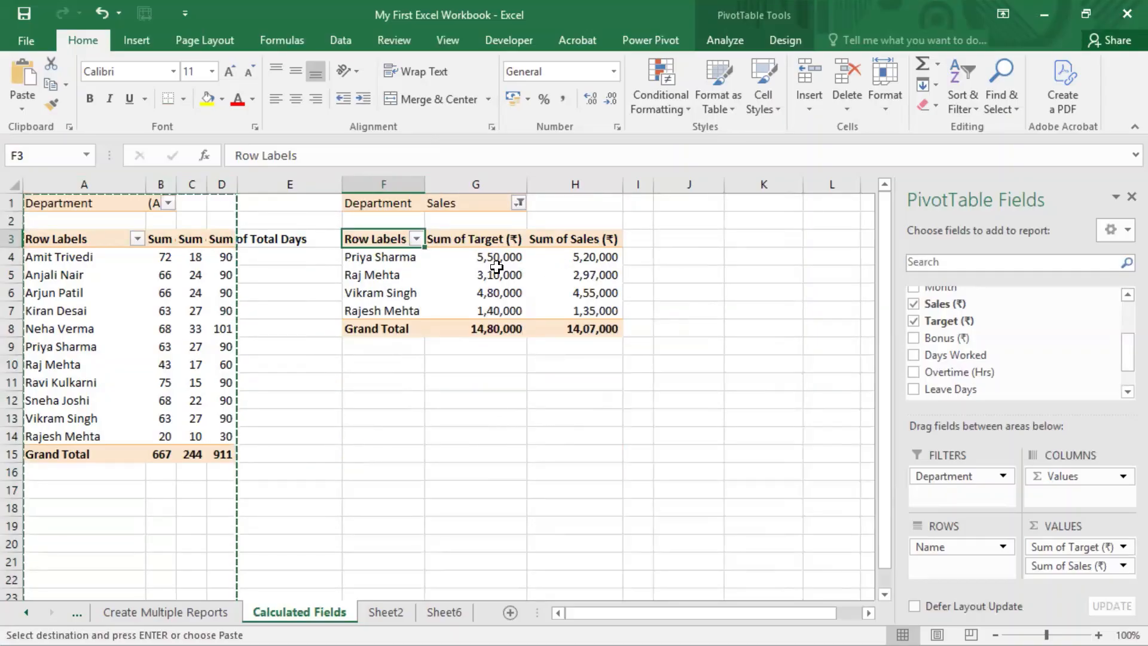
drag(496, 266, 571, 312)
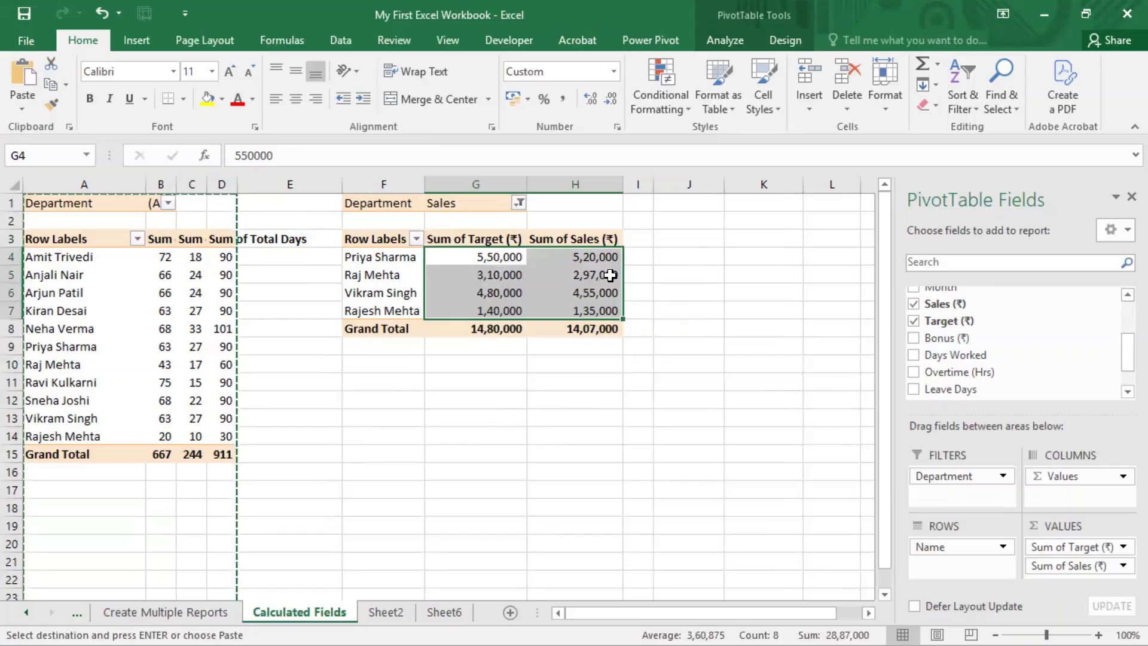
click(596, 256)
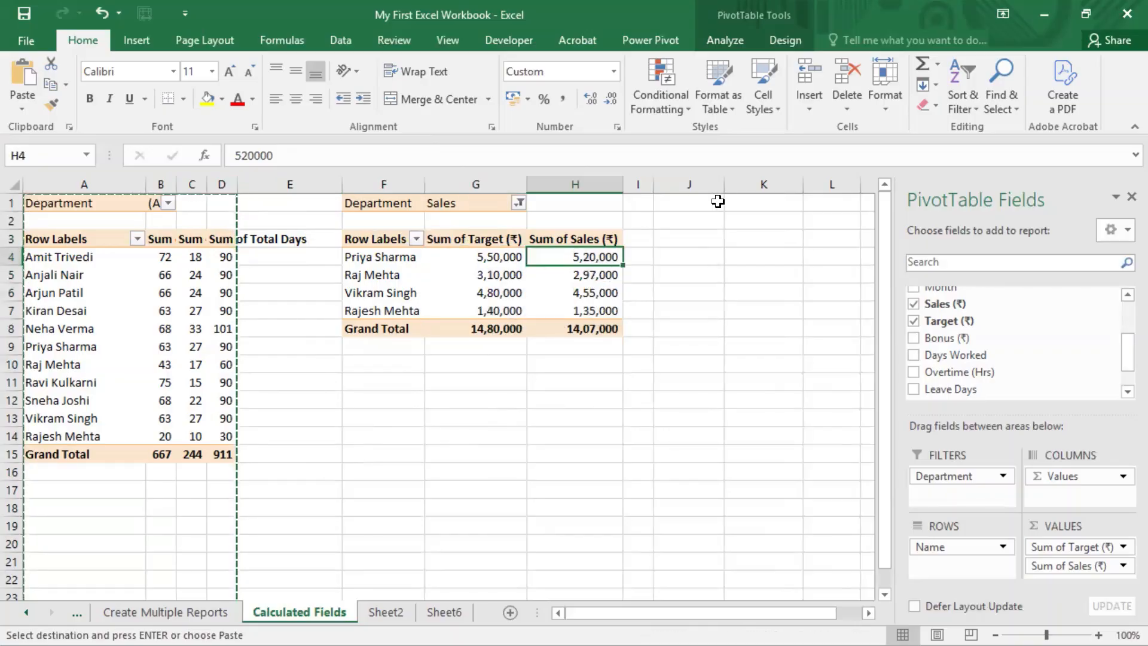
Open the Insert Calculated Field dialog and name the new field %Achvt
click(726, 42)
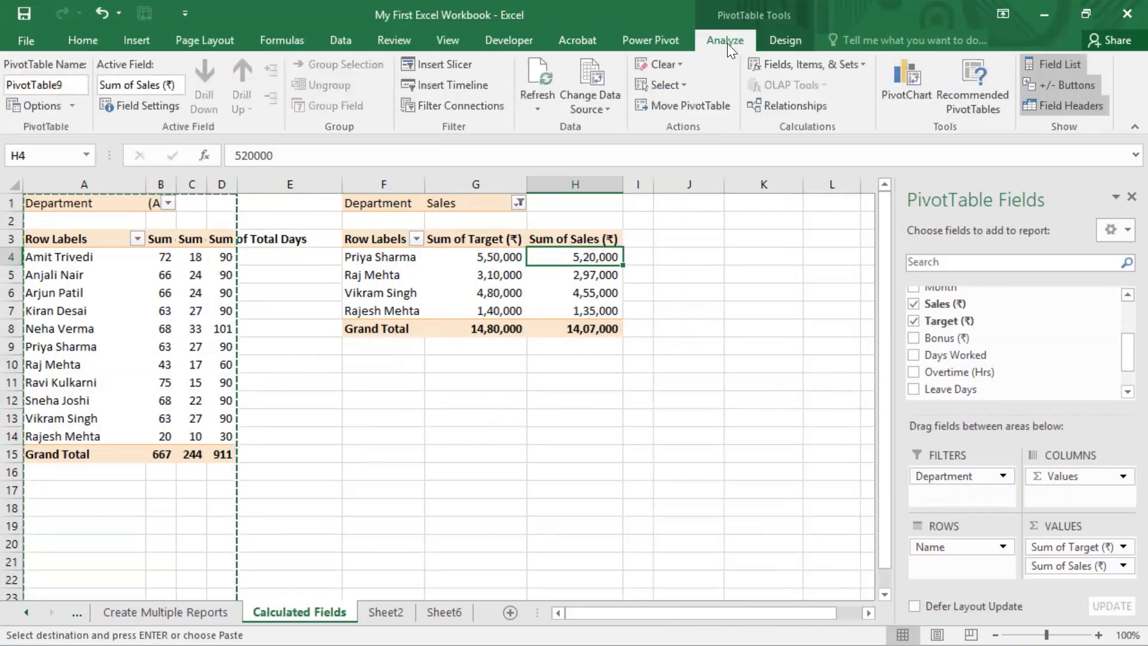
click(792, 64)
click(800, 87)
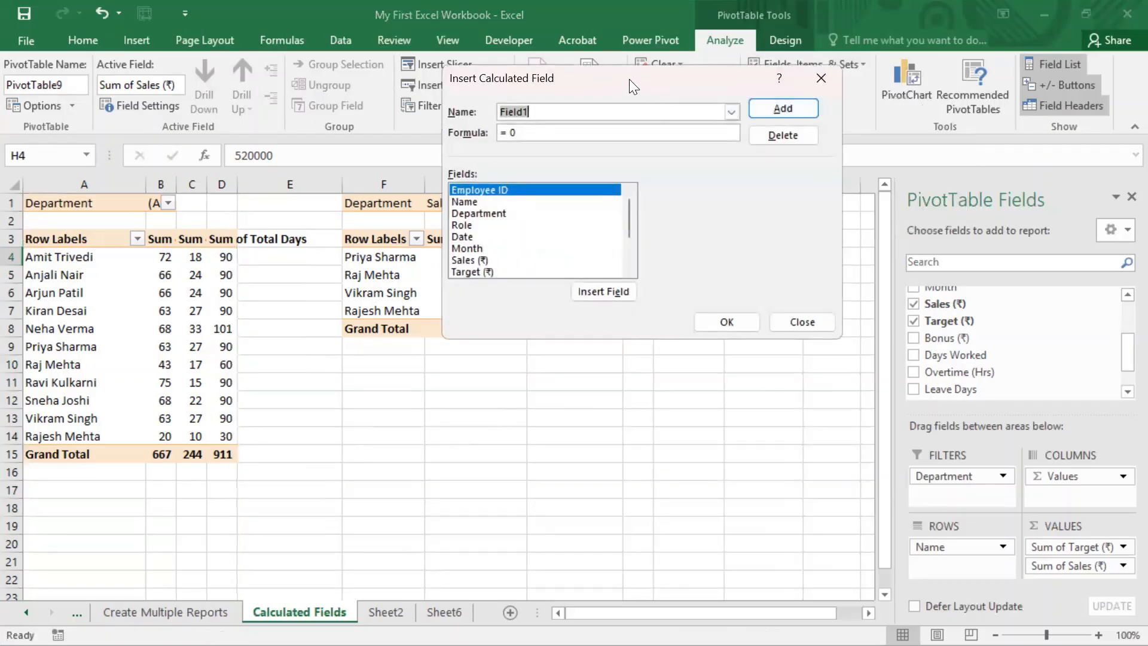
drag(629, 79, 854, 82)
text(%)
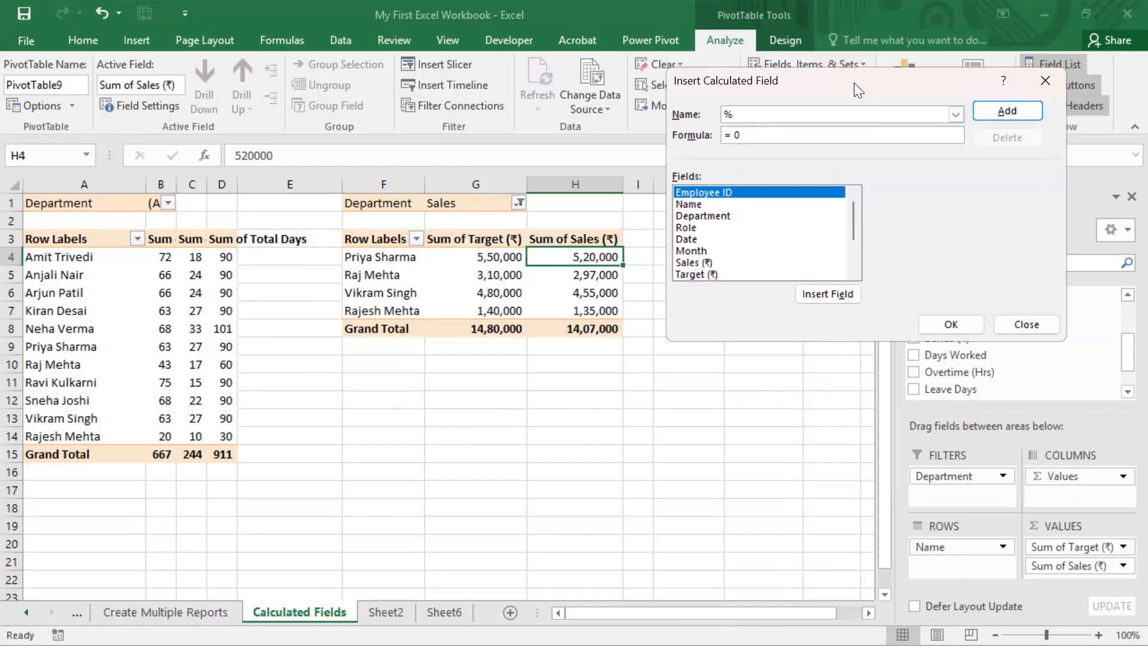
text(Achvt)
Set the formula to ='Sales (₹)'/'Target (₹)', add it, and autofit column I
click(787, 137)
key(BackSpace)
drag(855, 219, 854, 228)
double_click(684, 241)
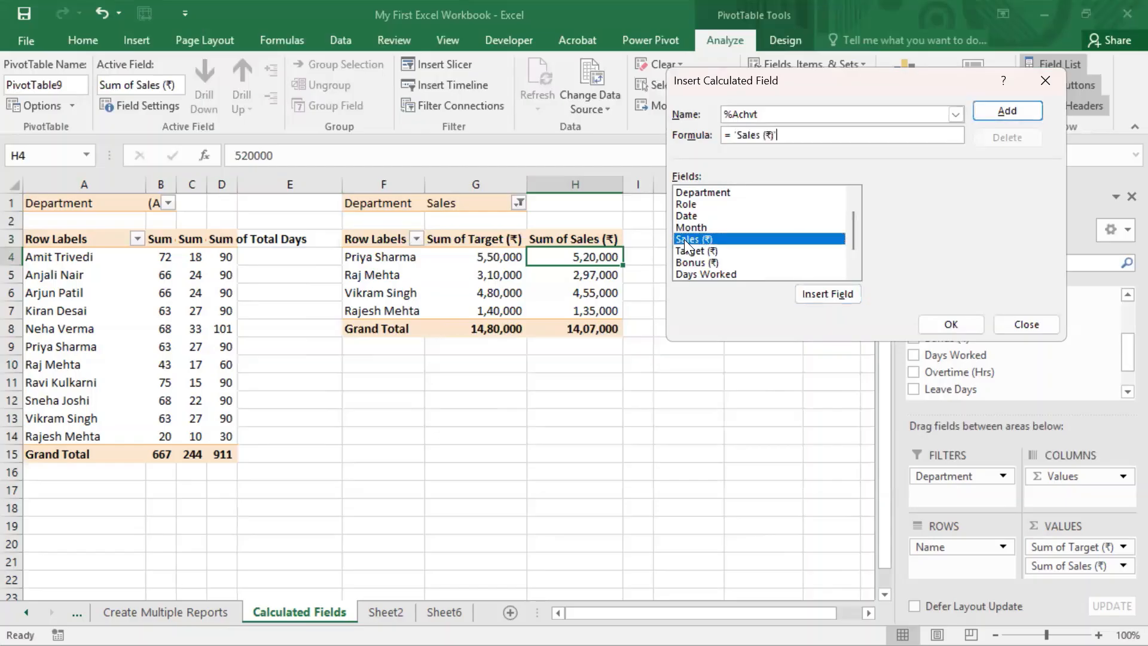
text(/)
double_click(700, 248)
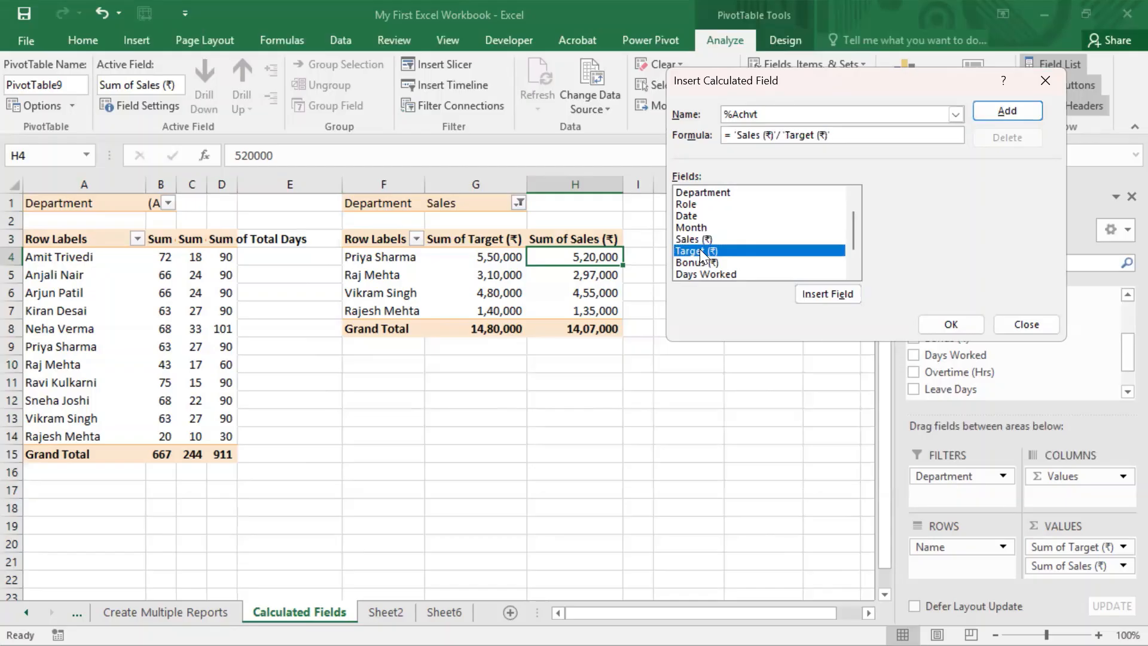
click(950, 323)
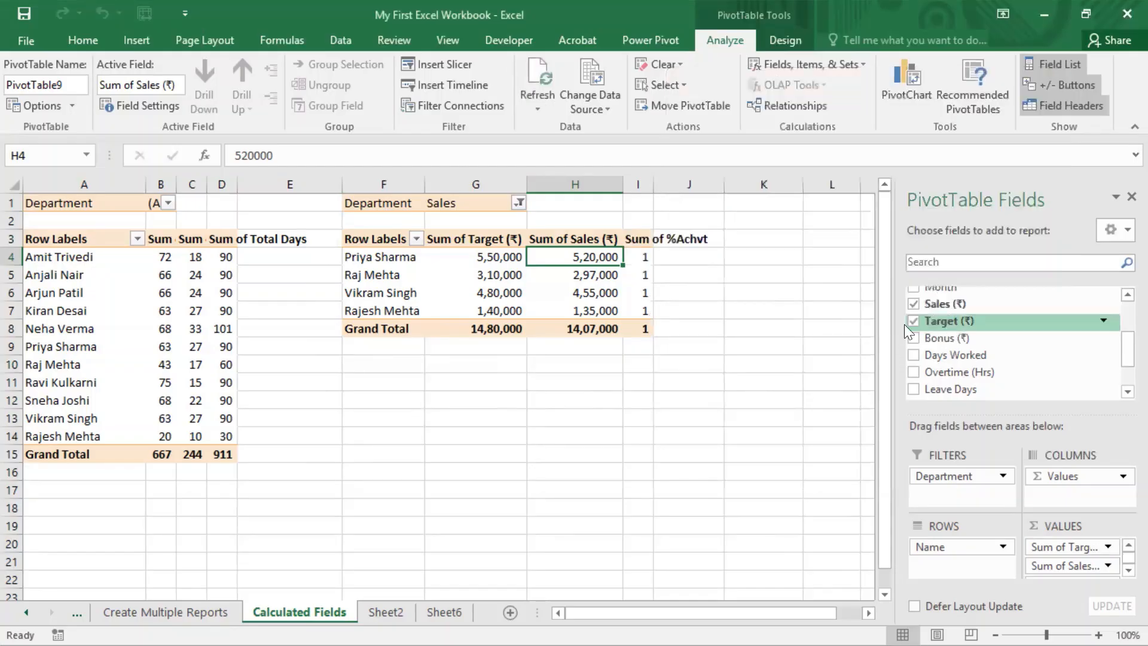
double_click(653, 184)
Apply Percent Style to Sum of %Achvt values I4:I8, showing 95%, 96%, 95%, 96%
drag(681, 257, 682, 329)
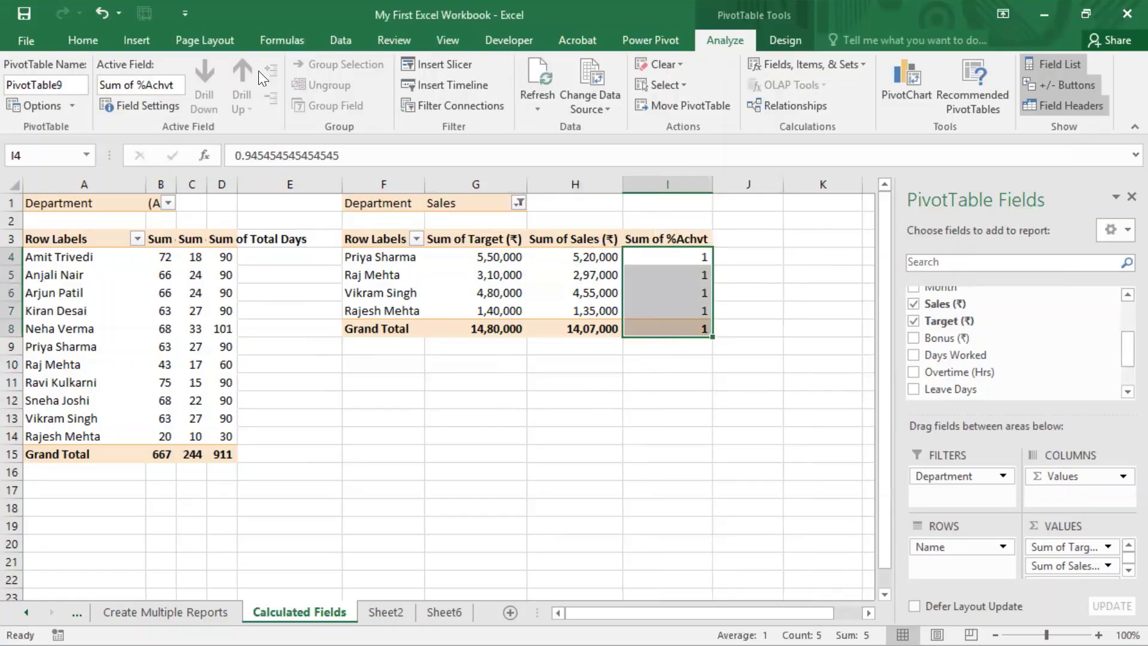
click(80, 41)
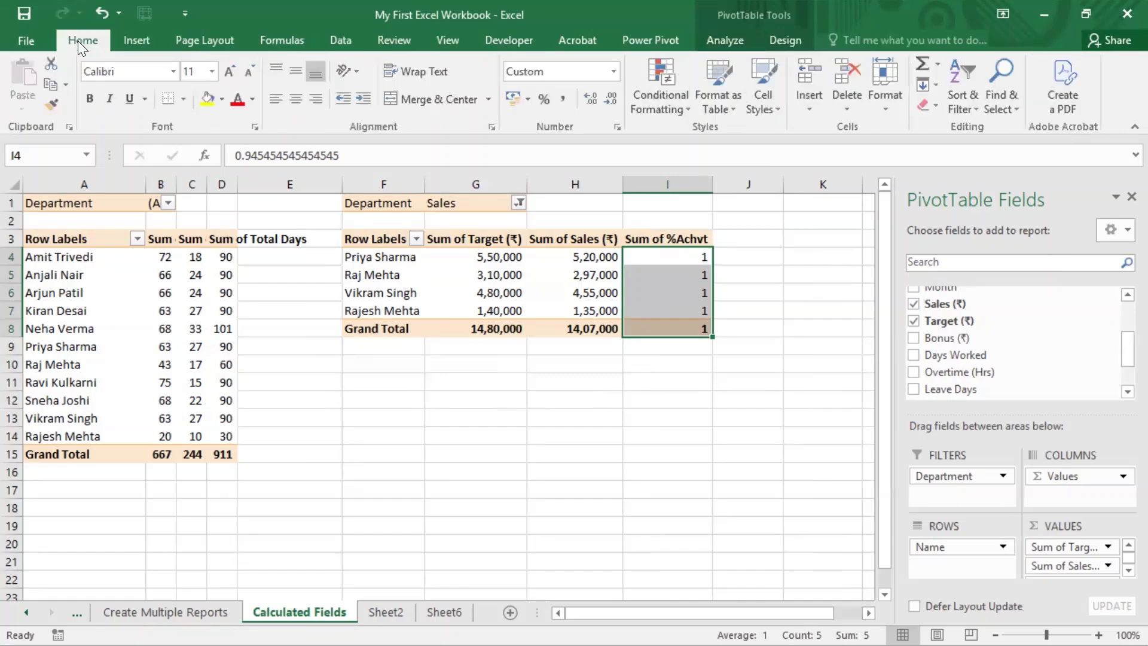
click(542, 99)
click(755, 279)
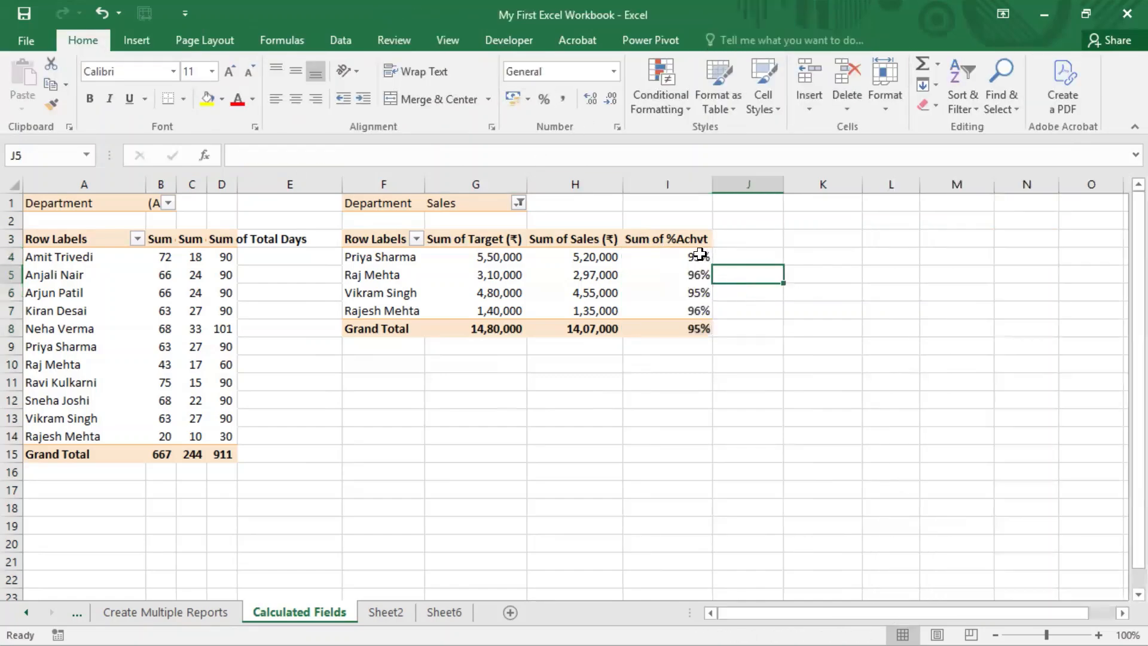
drag(523, 256, 598, 256)
drag(692, 257, 694, 311)
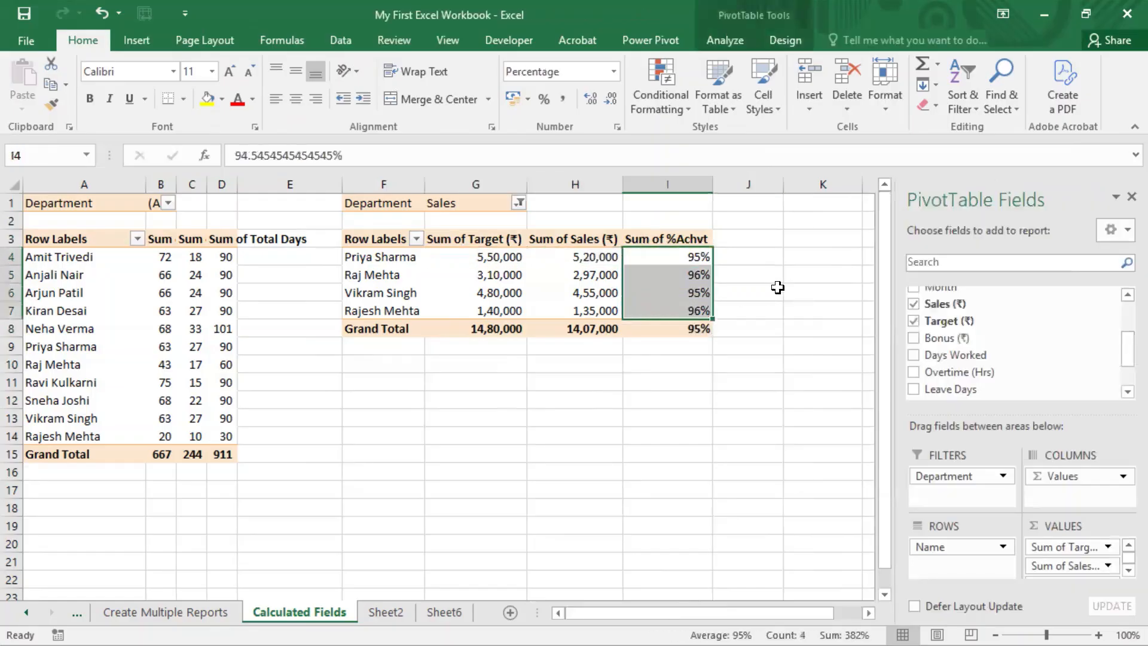
click(777, 288)
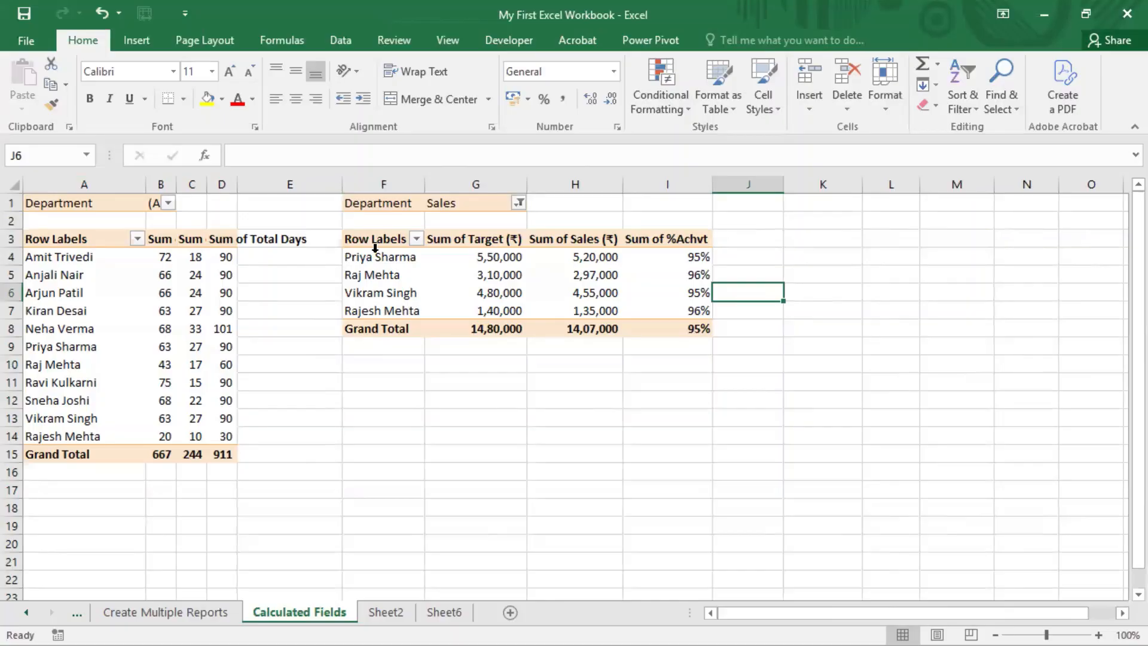
drag(378, 240, 655, 329)
click(734, 308)
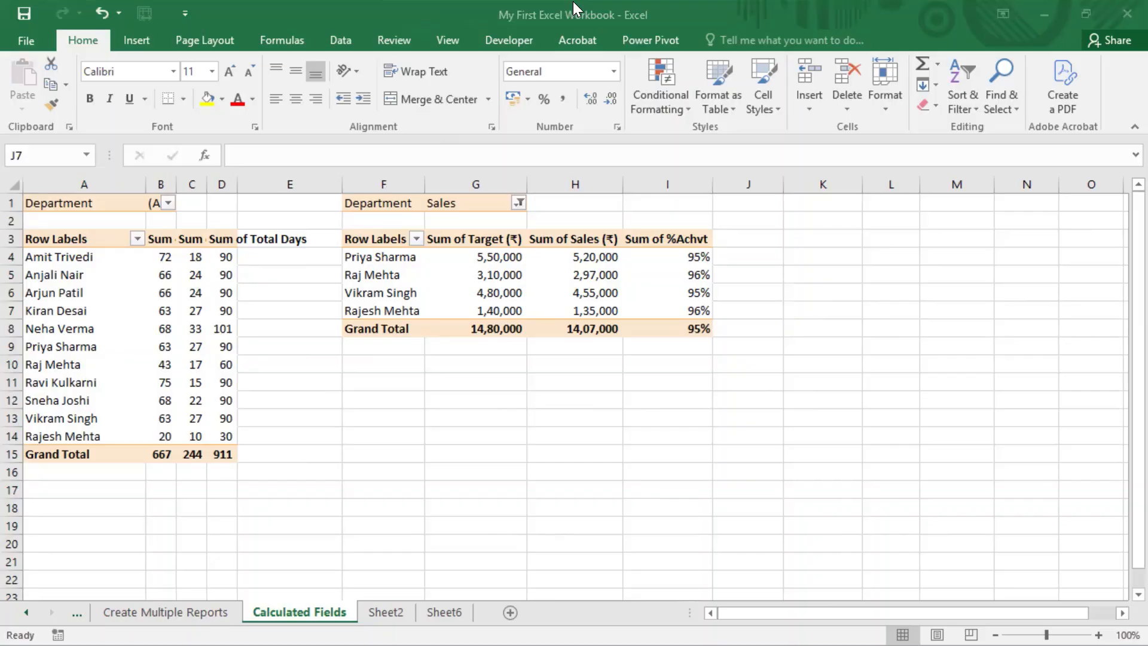
click(663, 281)
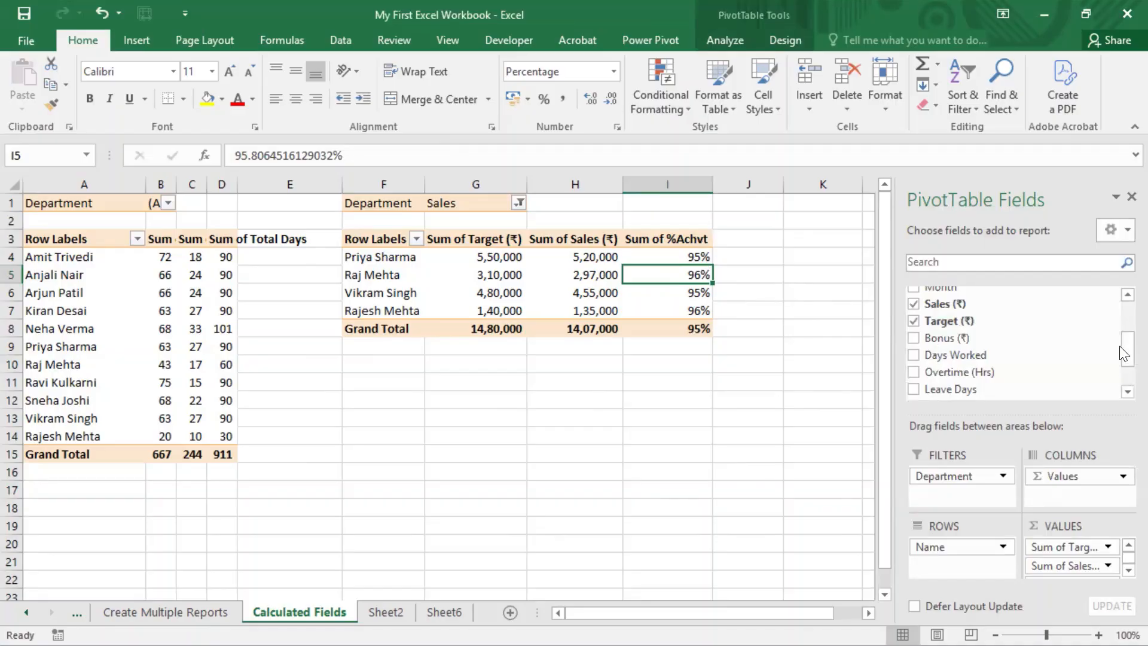
scroll(1124, 391, down, 1)
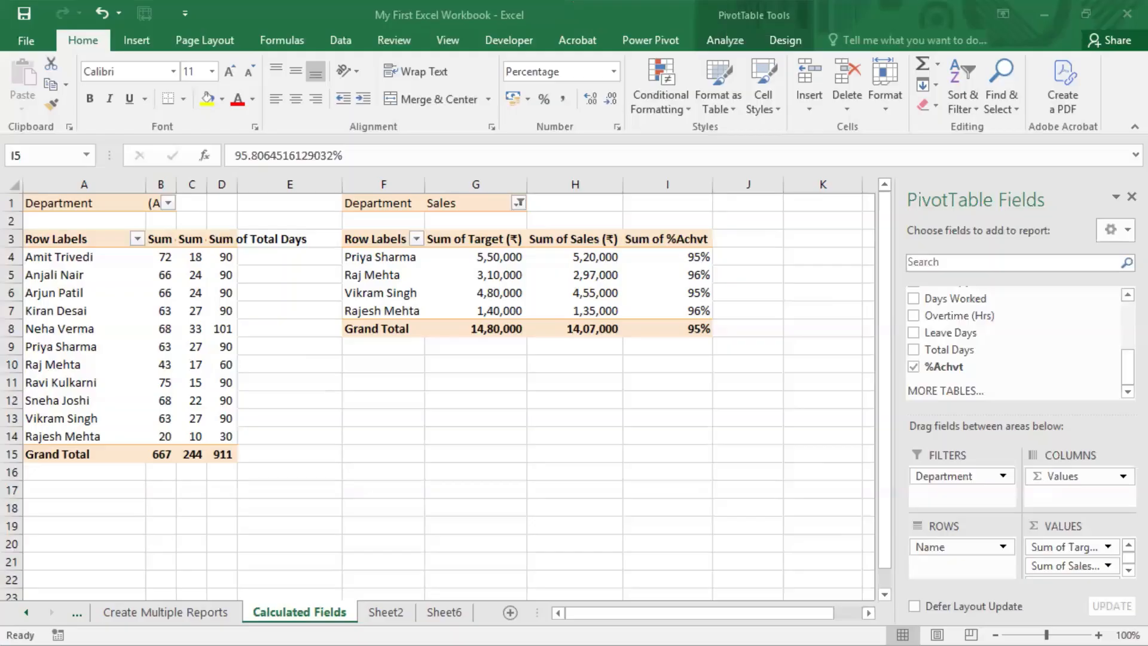
click(697, 257)
drag(698, 271, 698, 328)
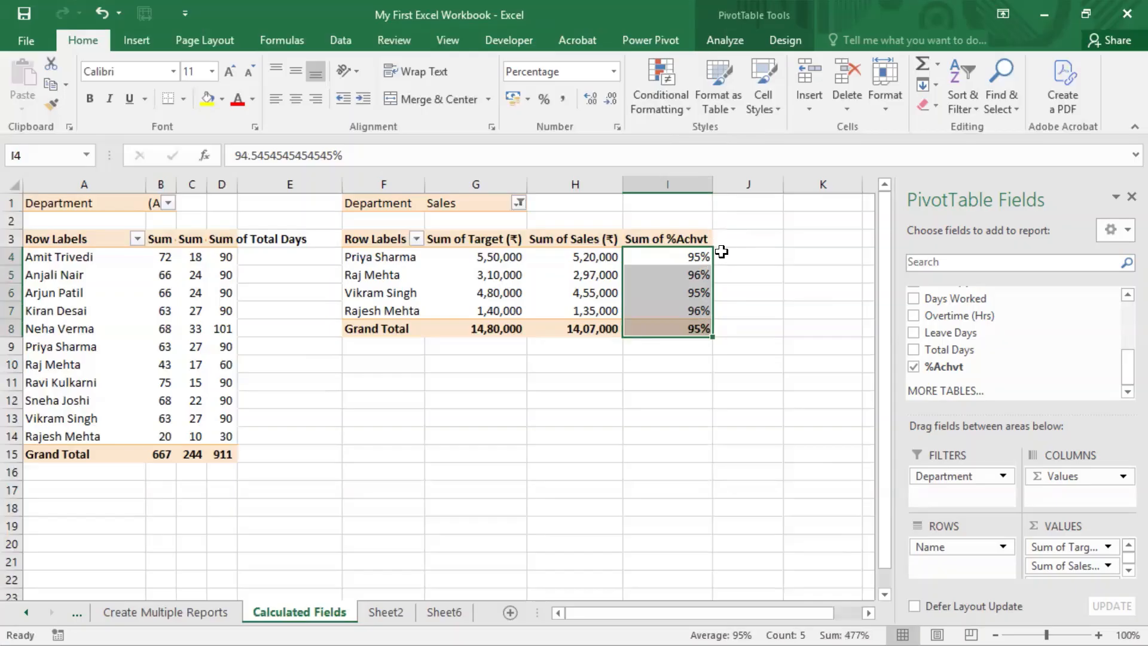
click(720, 43)
click(804, 62)
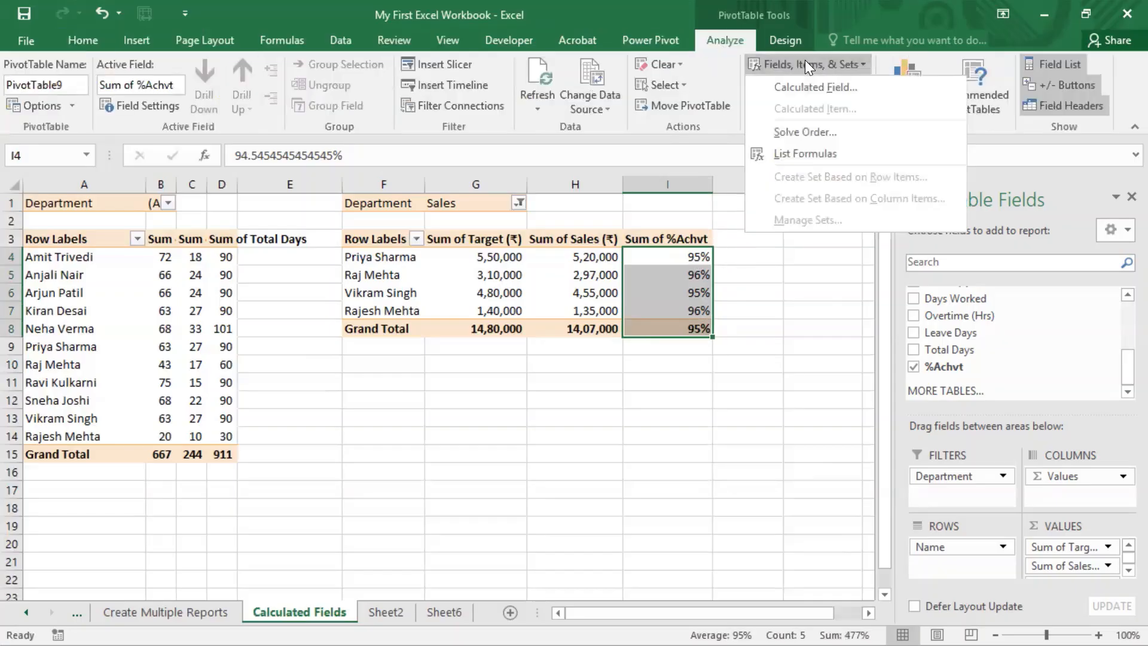
click(824, 87)
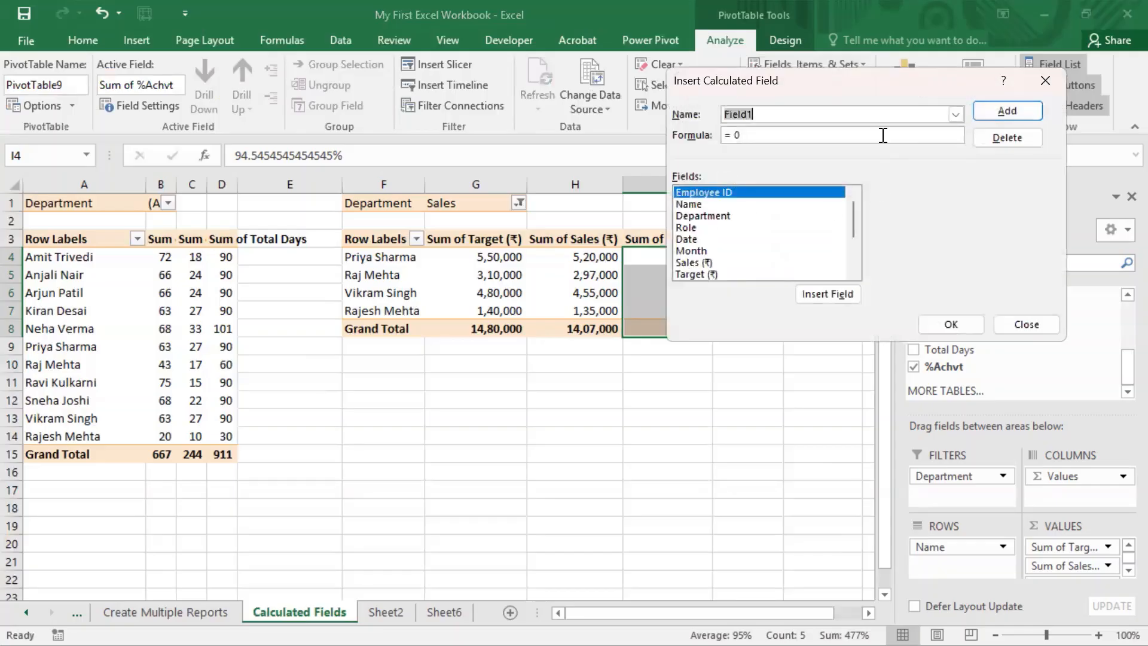
click(956, 115)
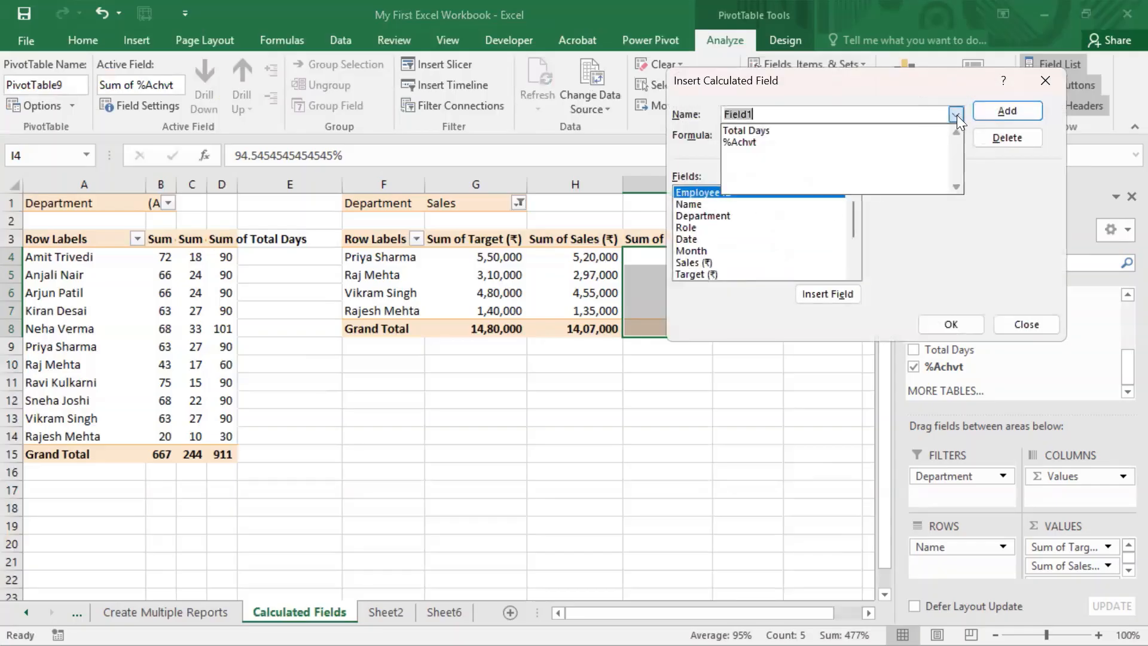
click(773, 142)
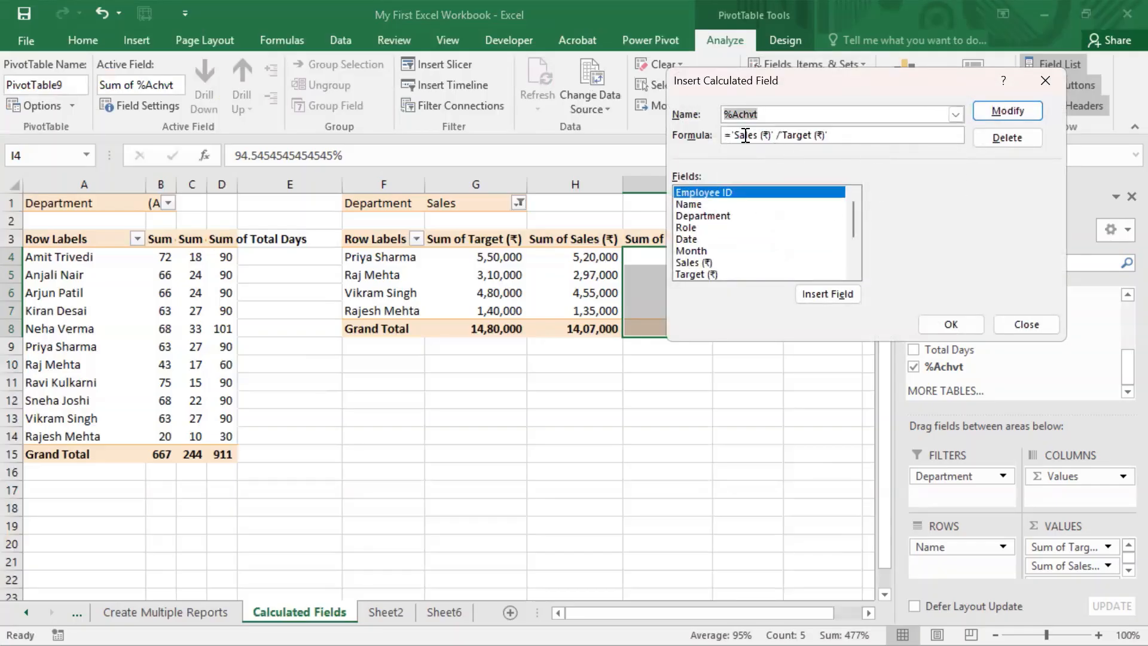
click(1027, 322)
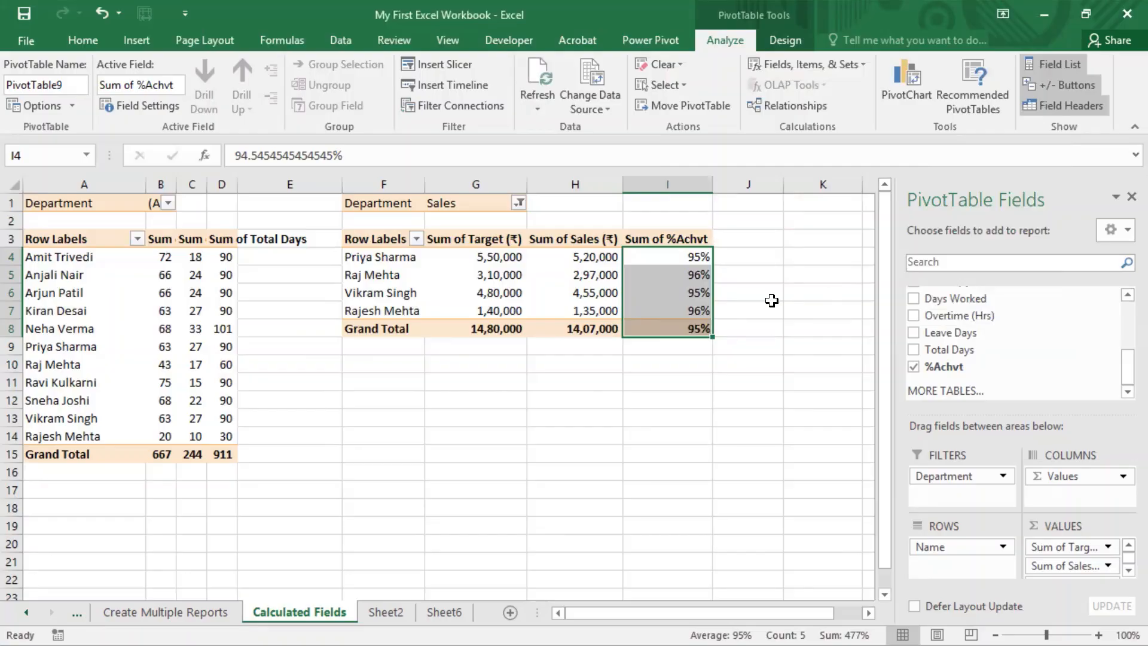
click(773, 273)
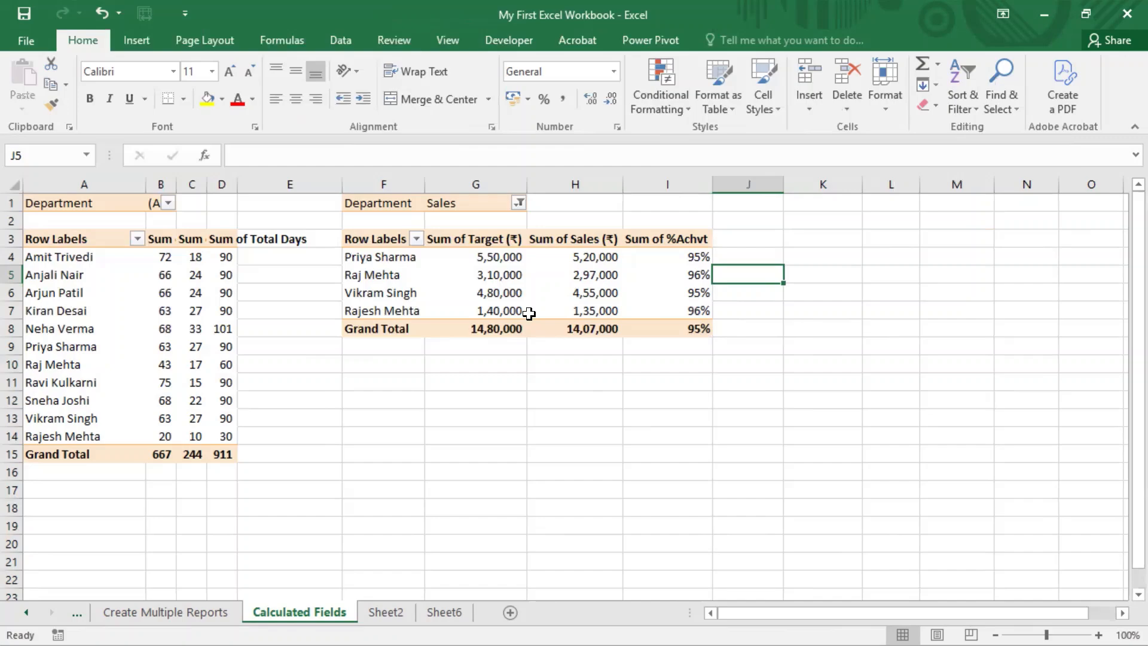
click(745, 317)
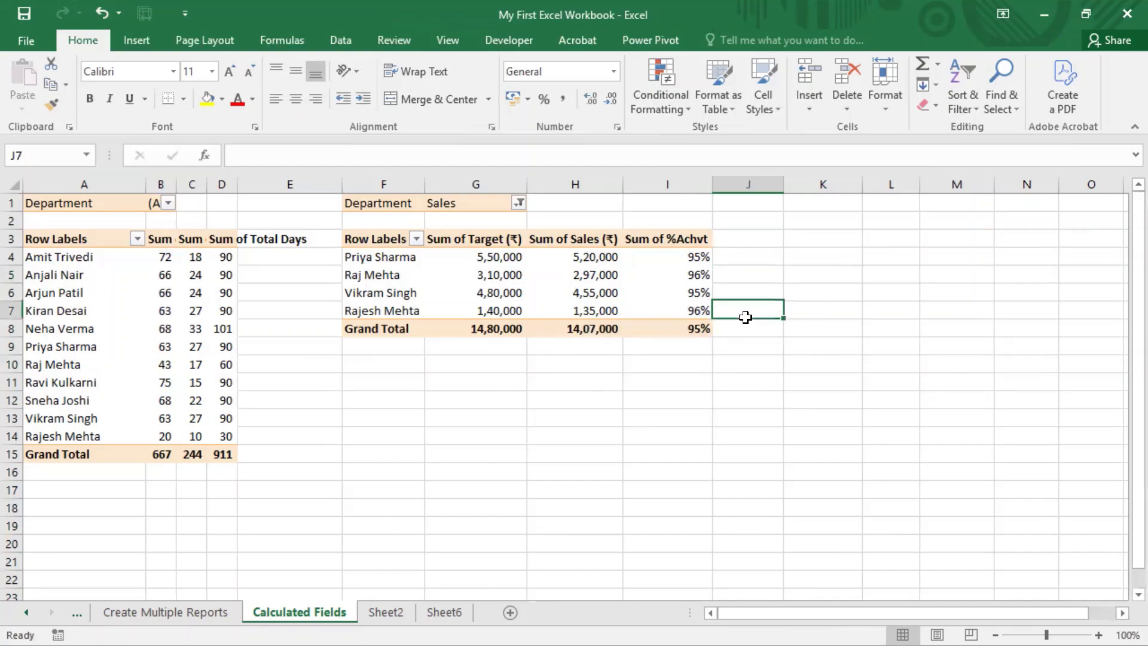
mouse_move(701, 281)
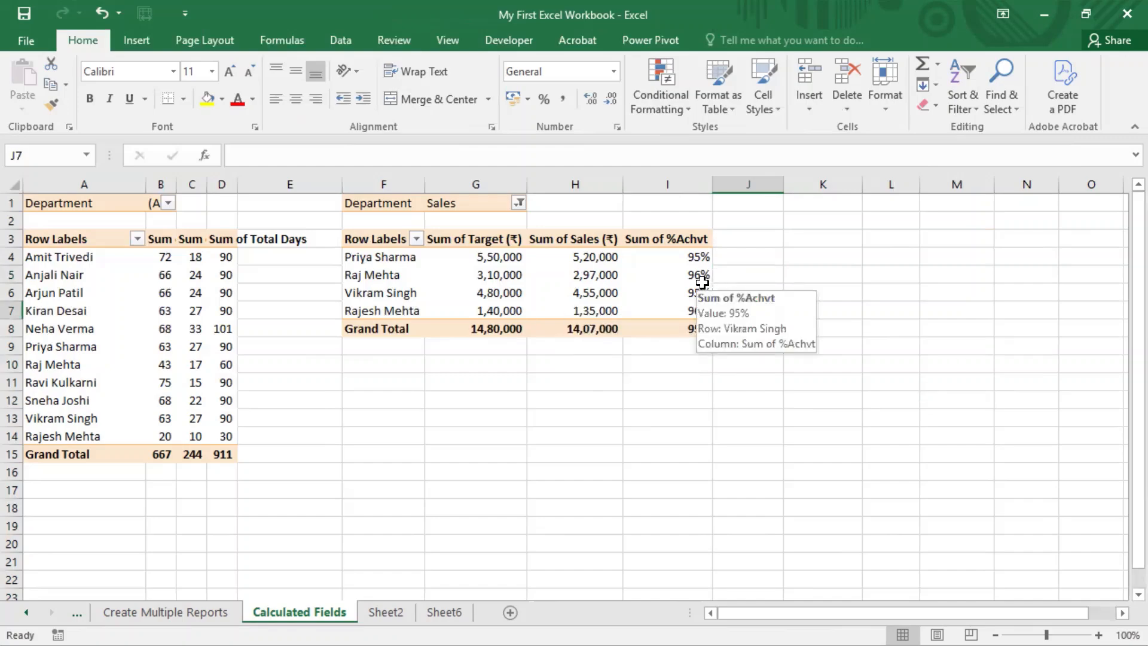